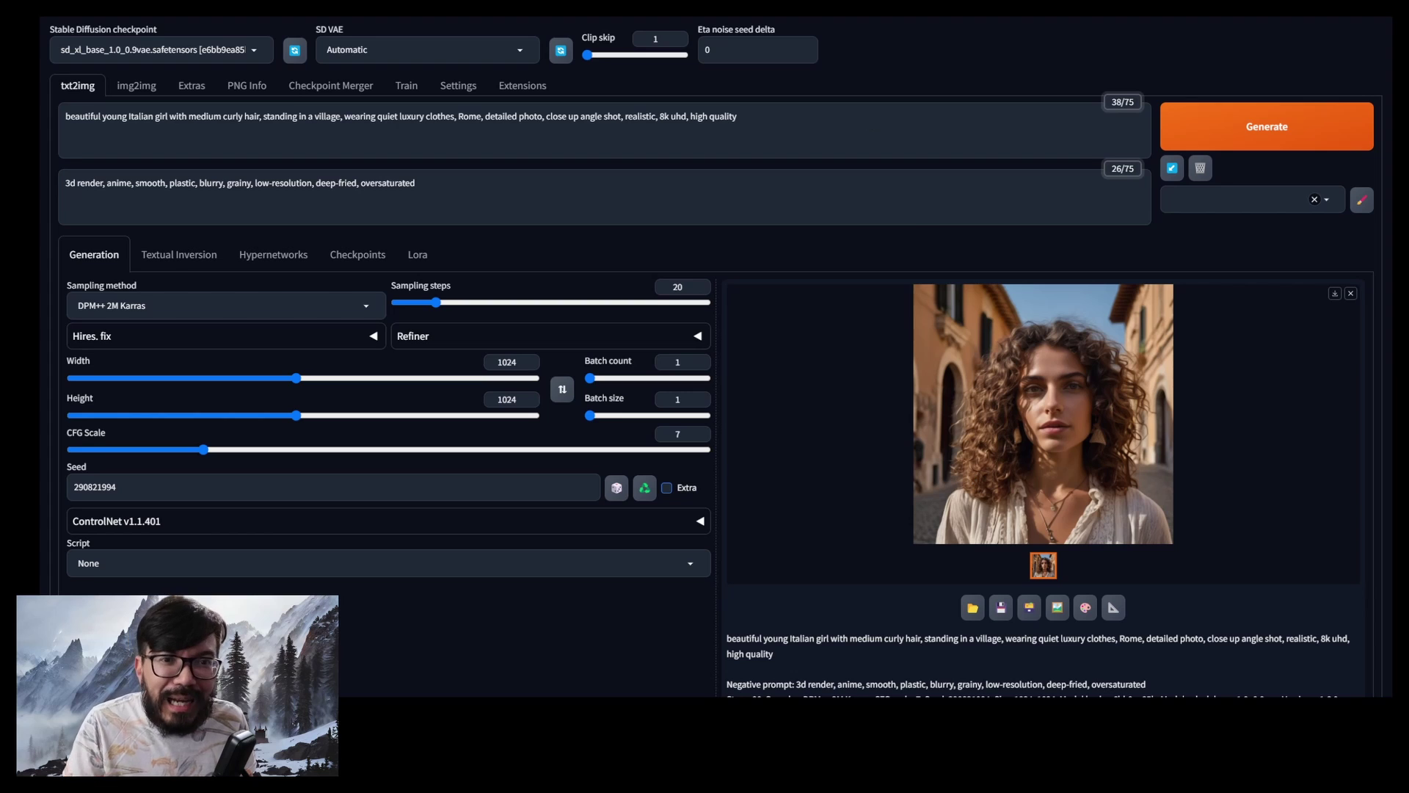
Step: Check the installed extensions for updates, apply them with a UI restart, and check the ControlNet version
click(523, 86)
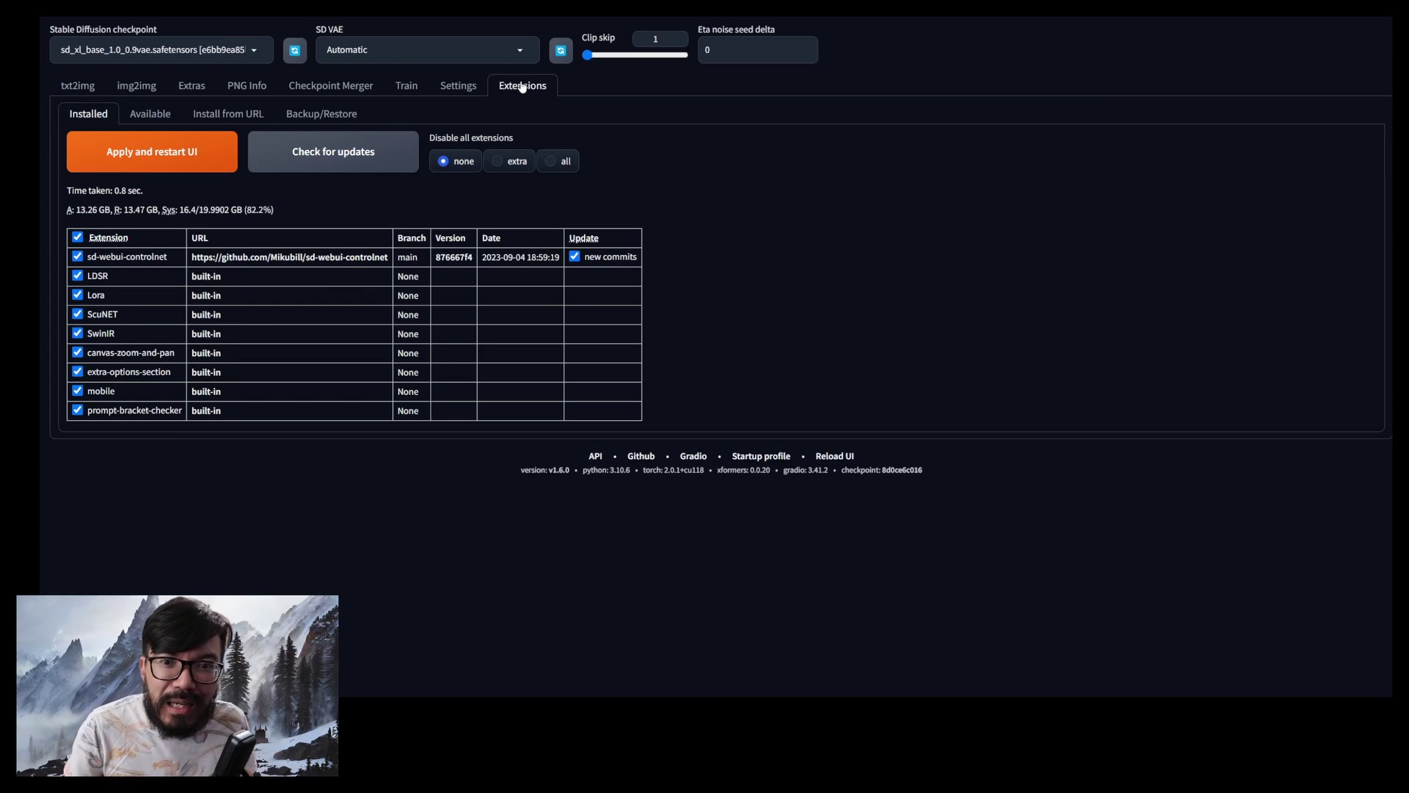
click(342, 157)
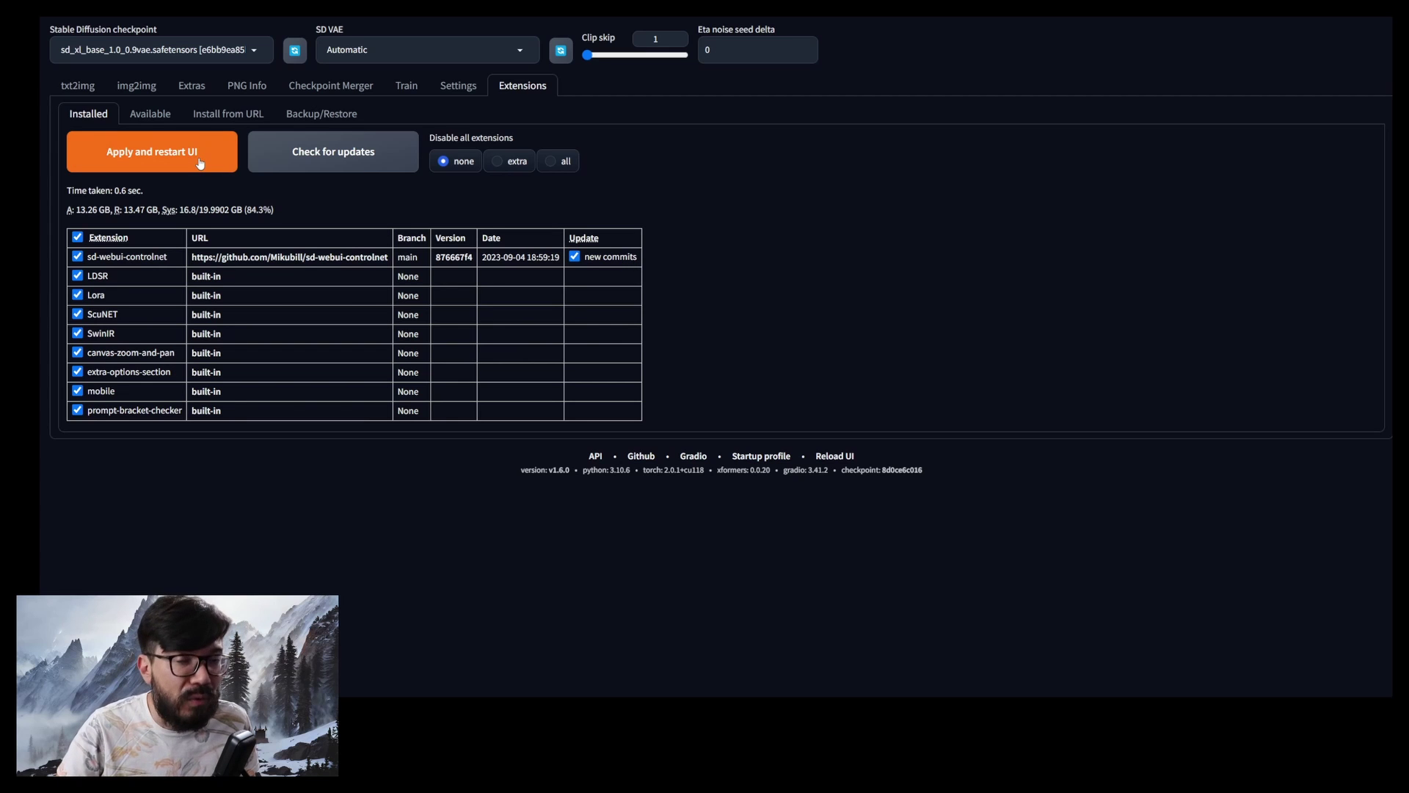
click(199, 161)
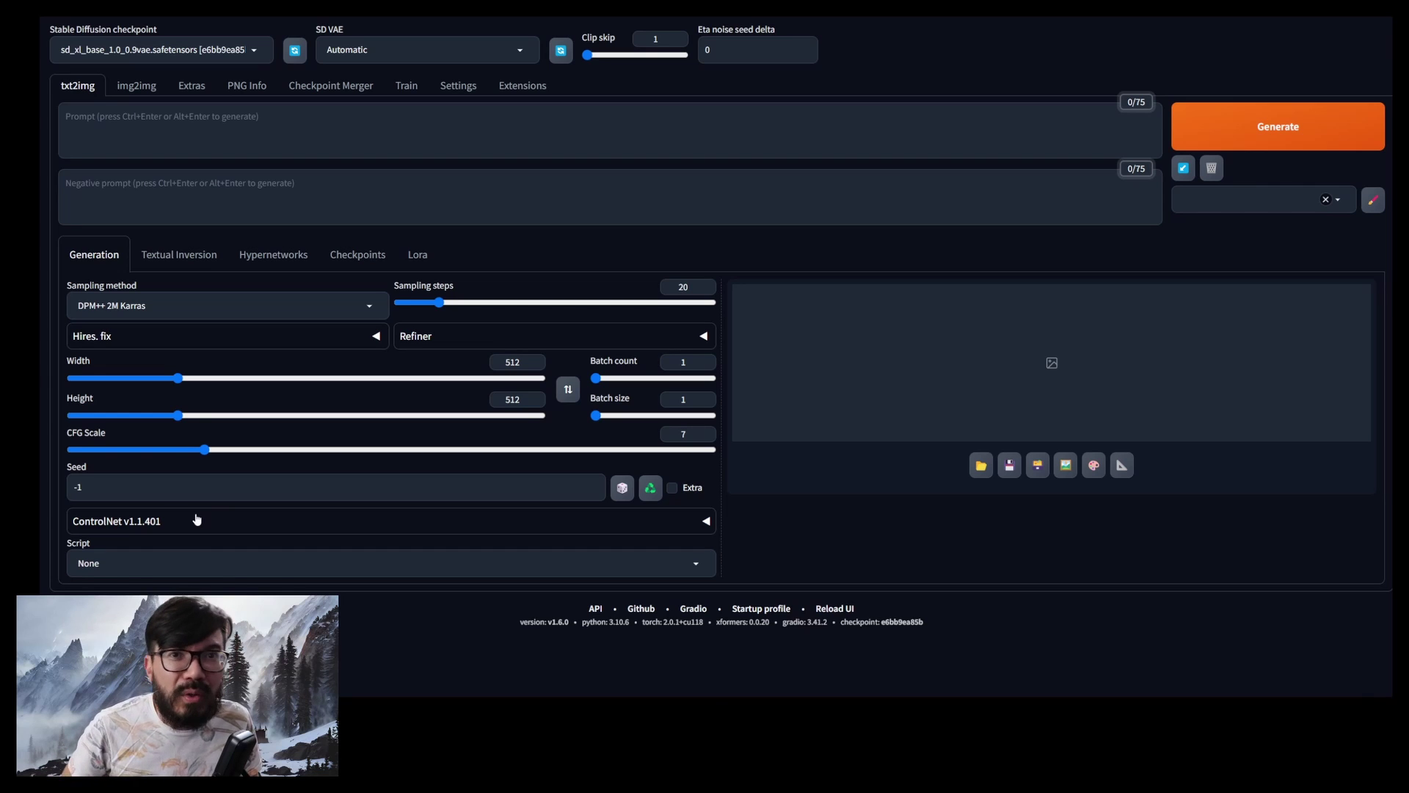
click(197, 520)
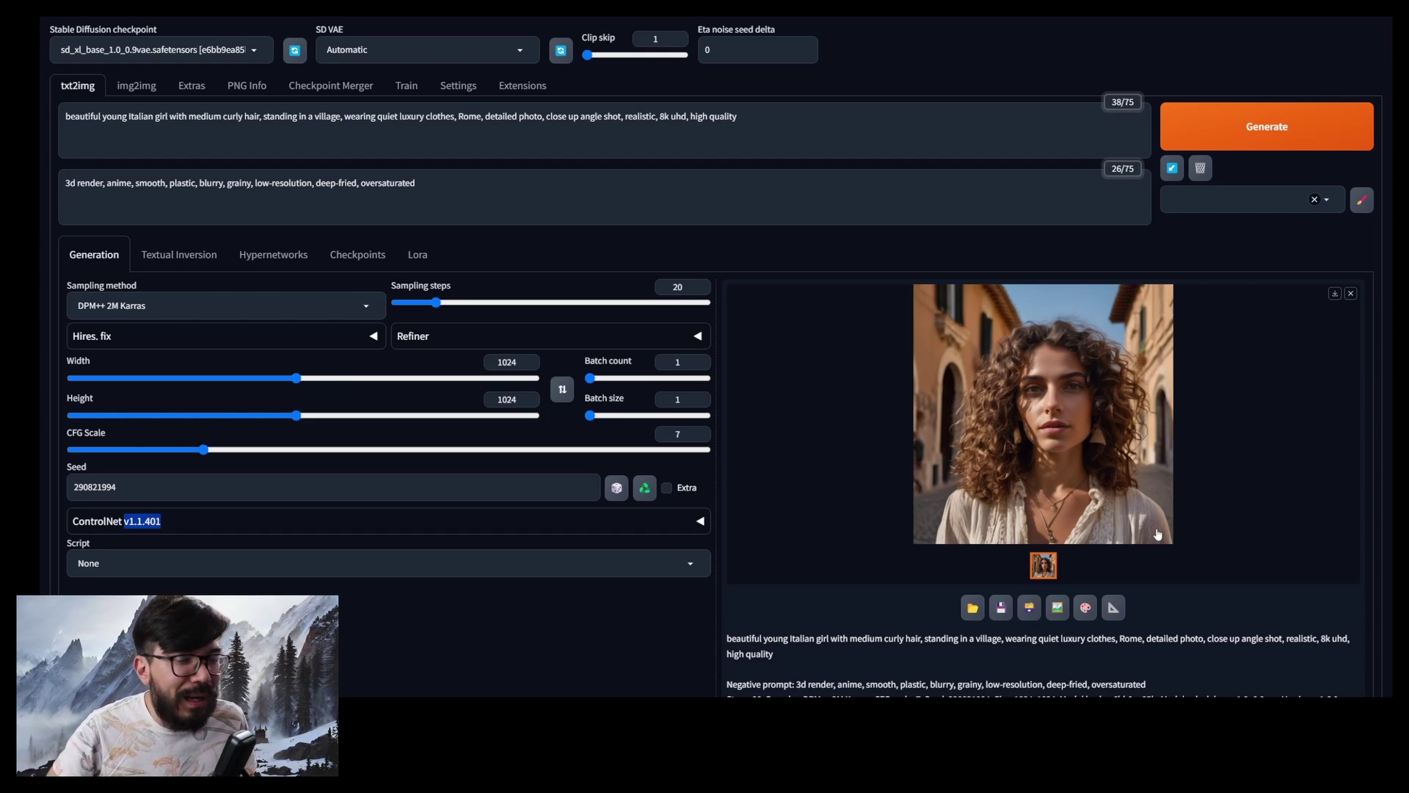
Step: View the generated portrait at full size, close it, and look through the ControlNet settings
click(1158, 533)
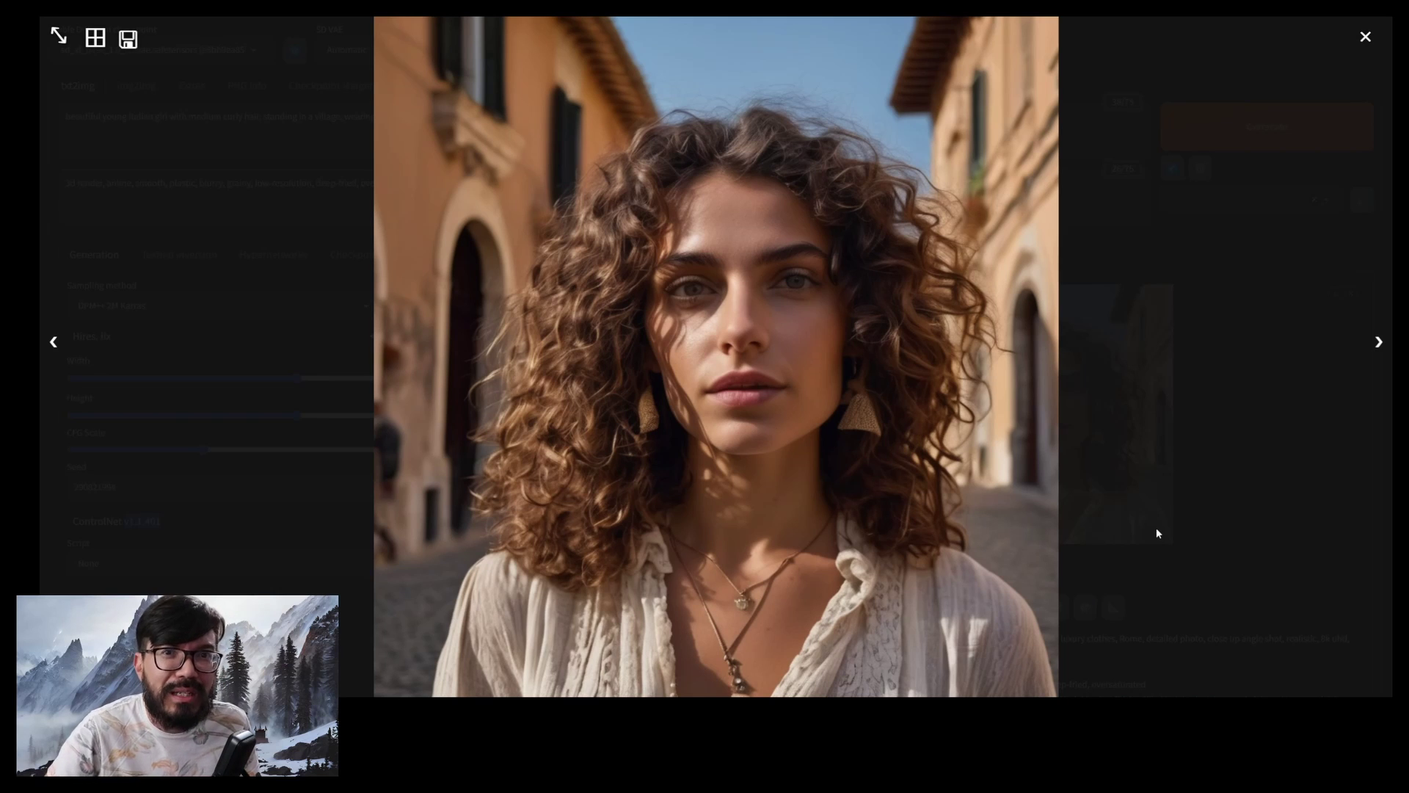
click(1156, 527)
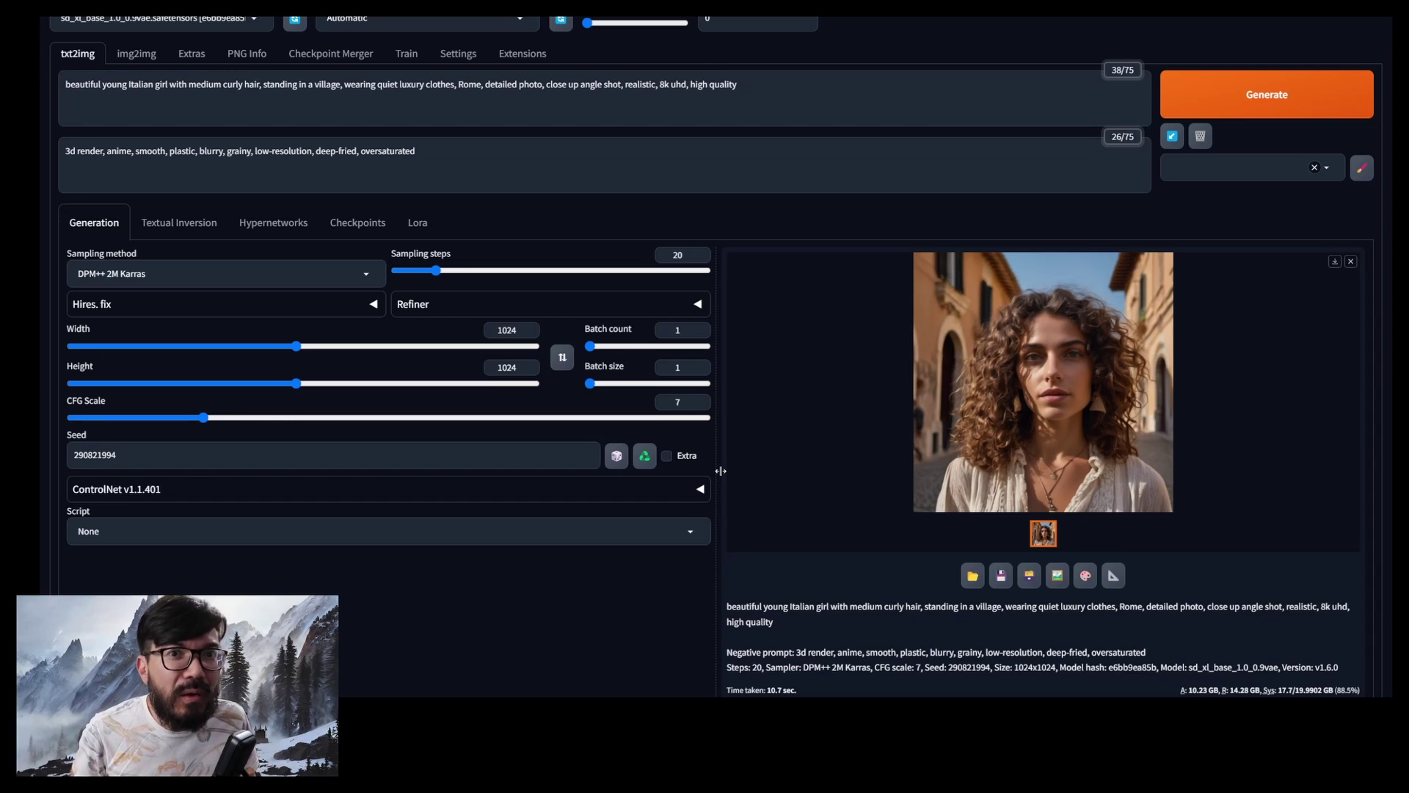
click(613, 487)
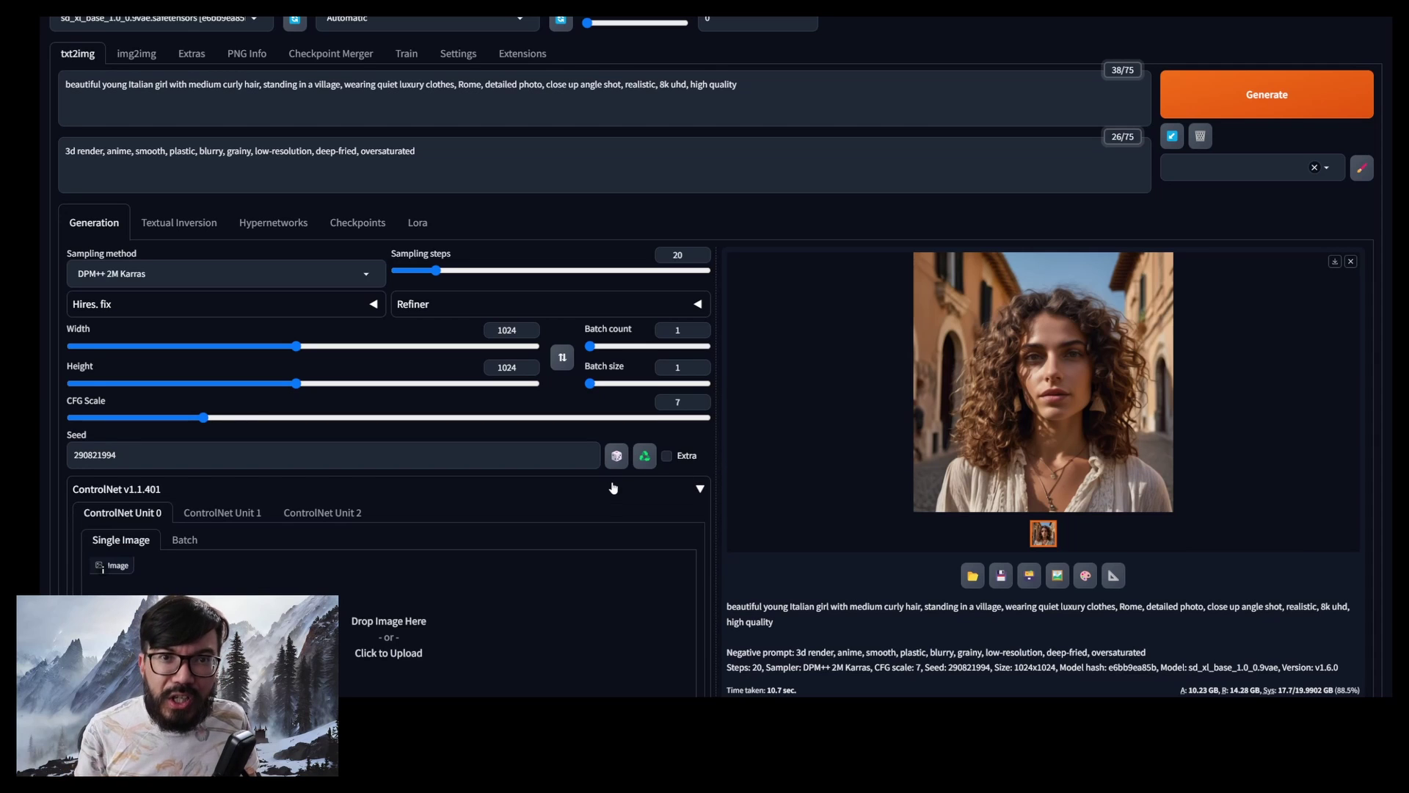
scroll(612, 487, down, 6)
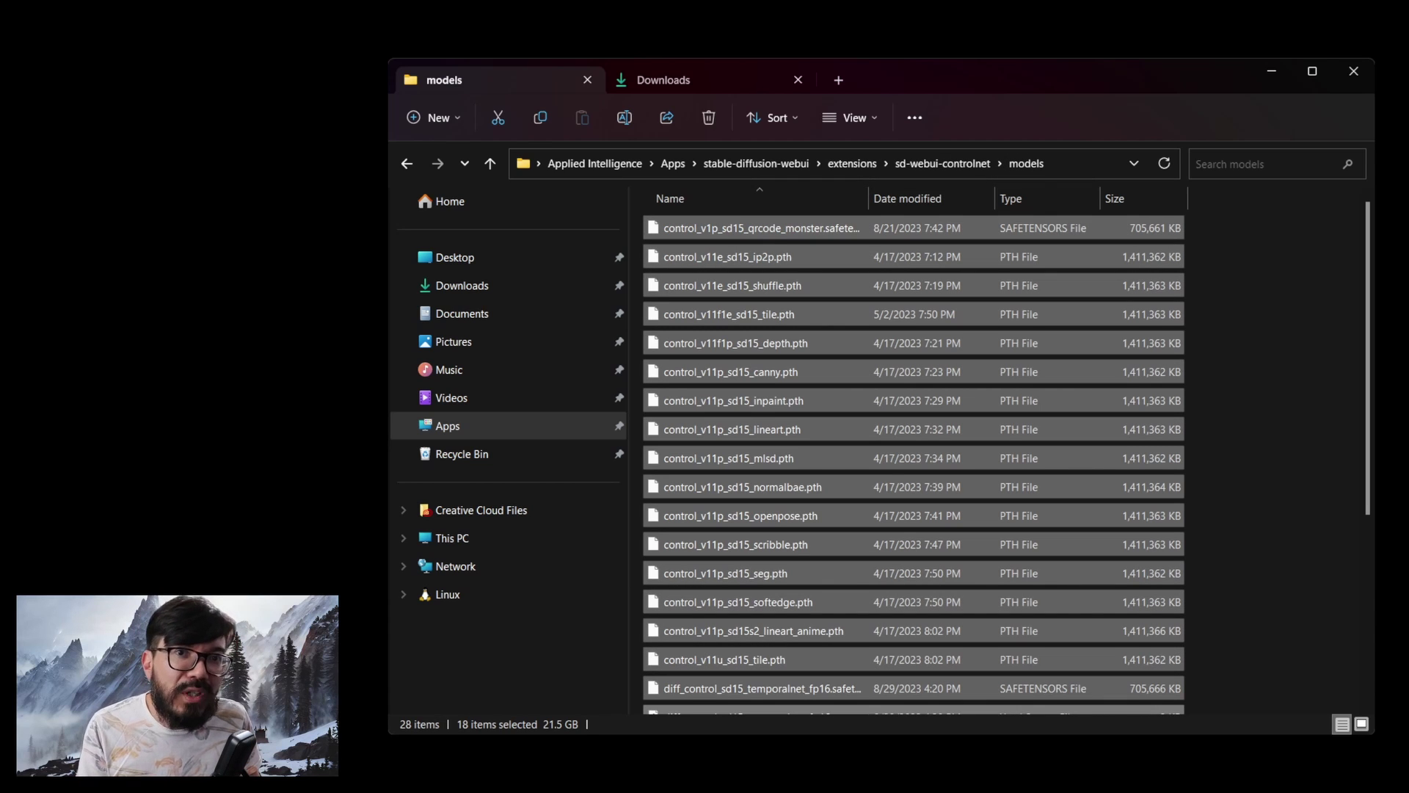
Step: In File Explorer's models folder, select the SDXL ControlNet files from diffusers_xl_canny_full to thibaud_xl_openpose_256lora, then only those through diffusers_xl_depth_mid
scroll(1282, 464, down, 4)
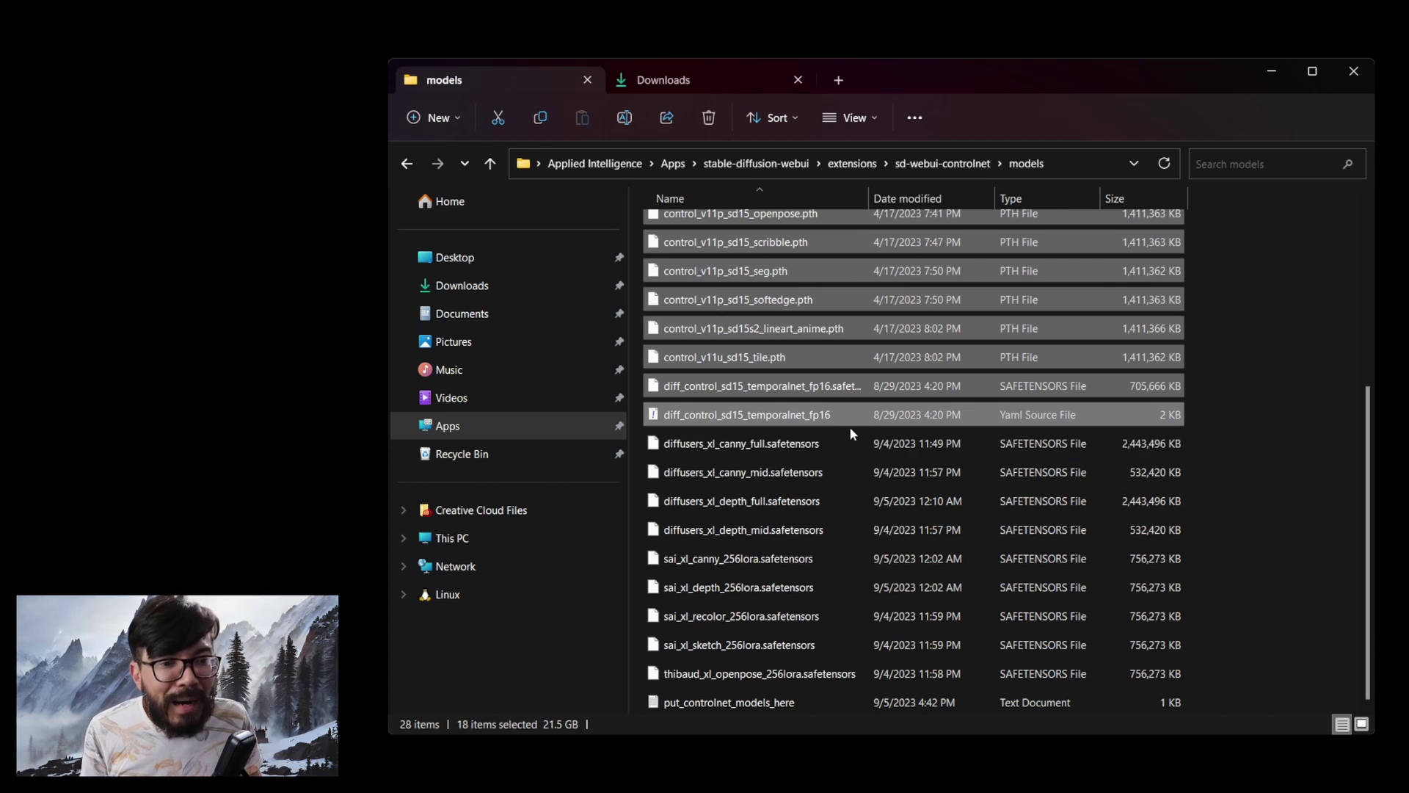
click(836, 440)
shift+click(807, 669)
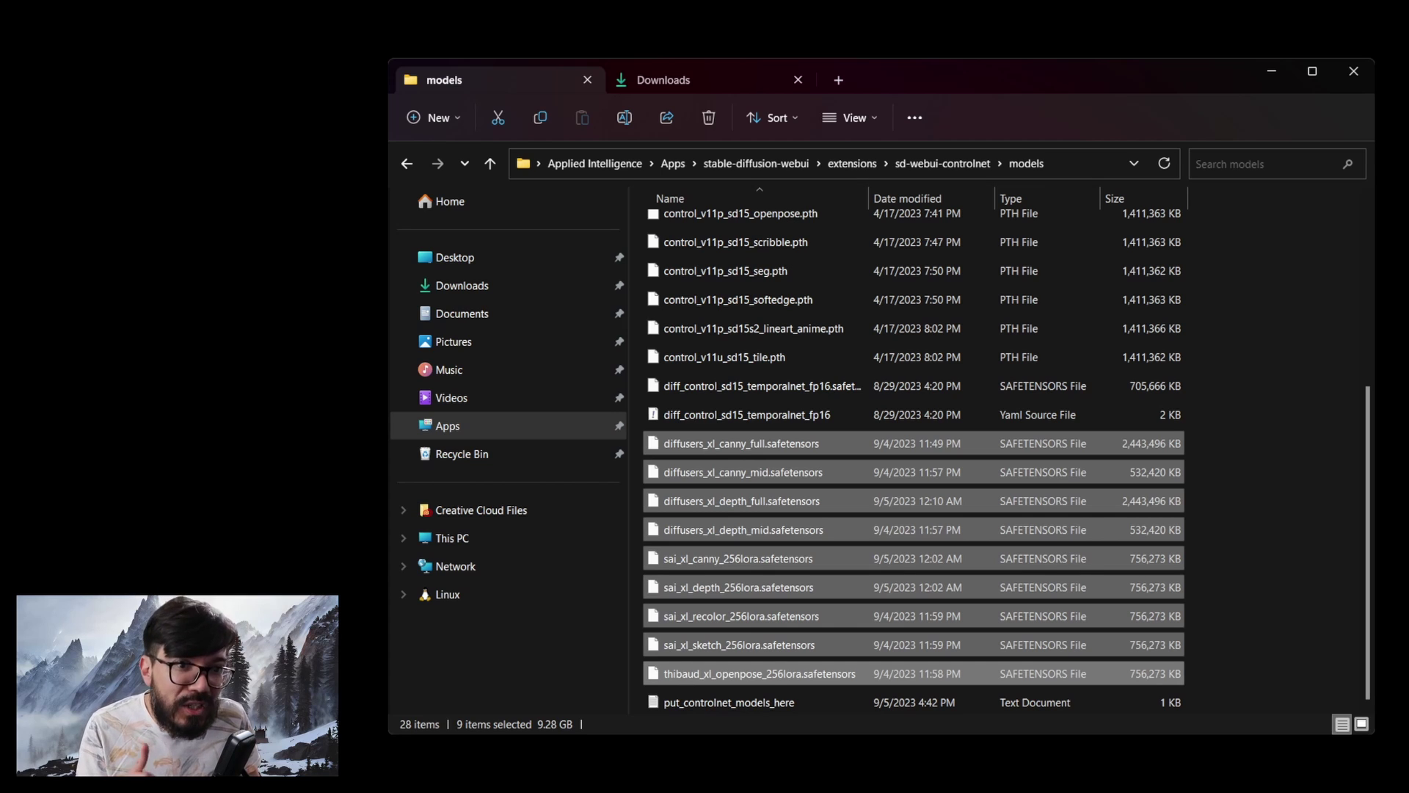
shift+click(744, 530)
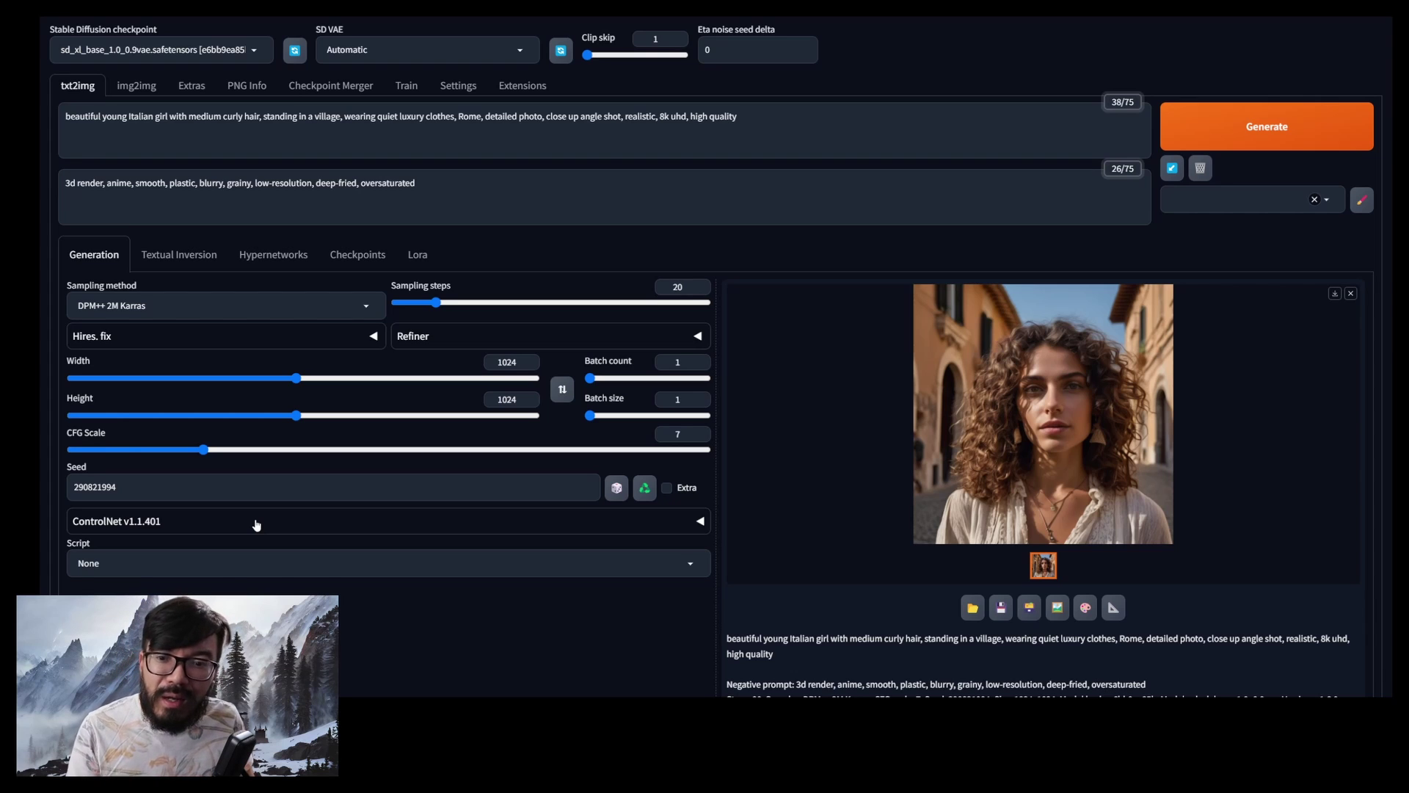
Step: In the Stable Diffusion web UI, set ControlNet Unit 0 to the Canny control type with the diffusers_xl_canny_mid model
click(256, 524)
scroll(257, 523, down, 5)
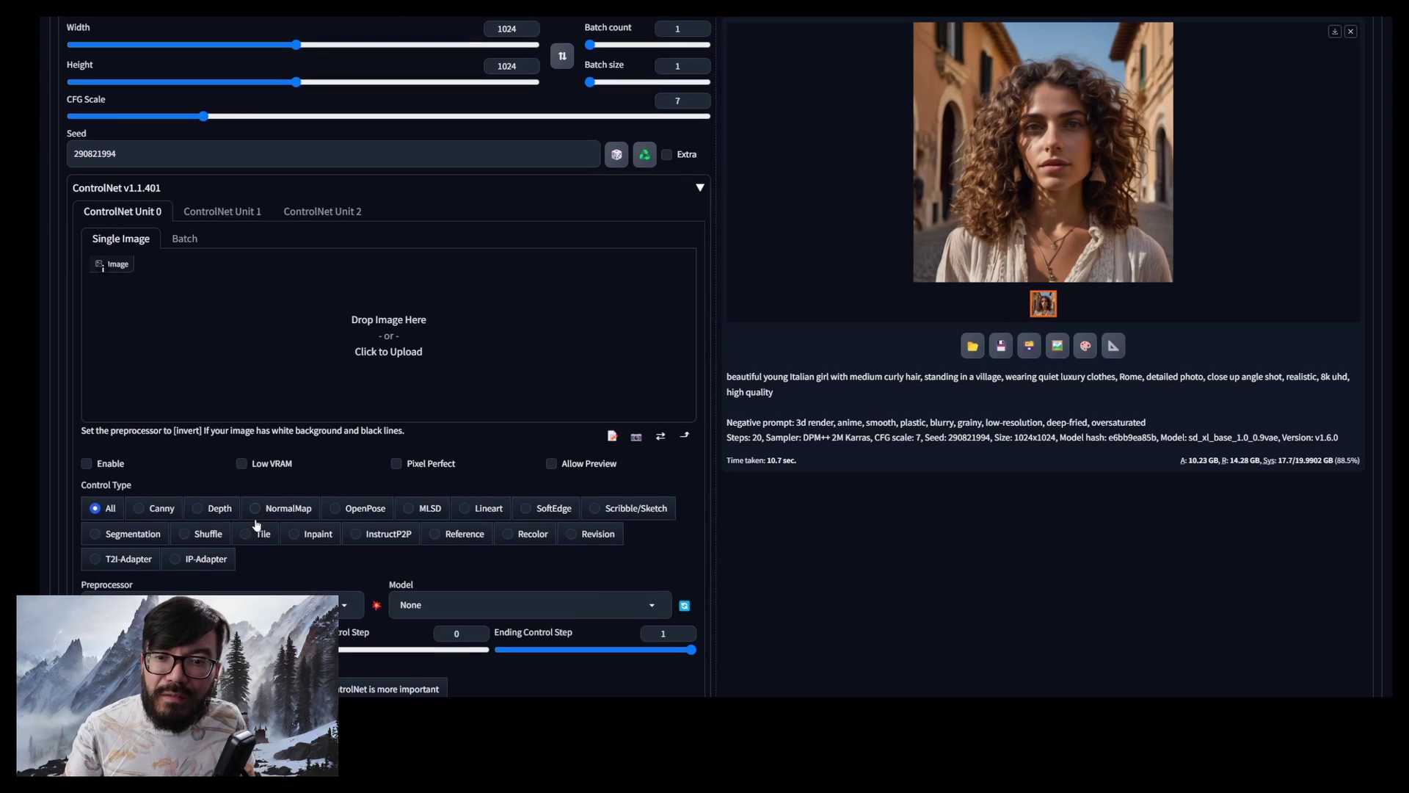
click(164, 513)
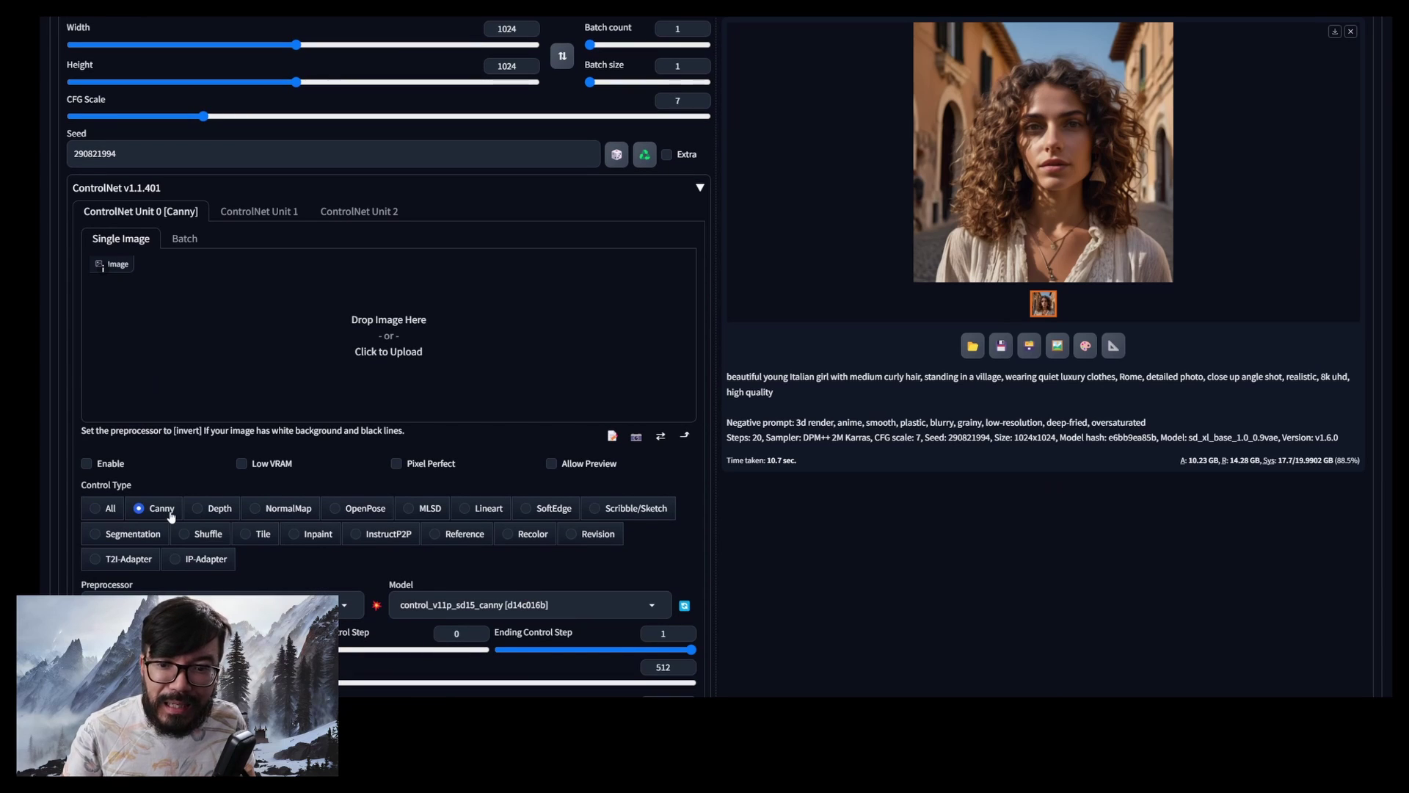
scroll(168, 516, down, 5)
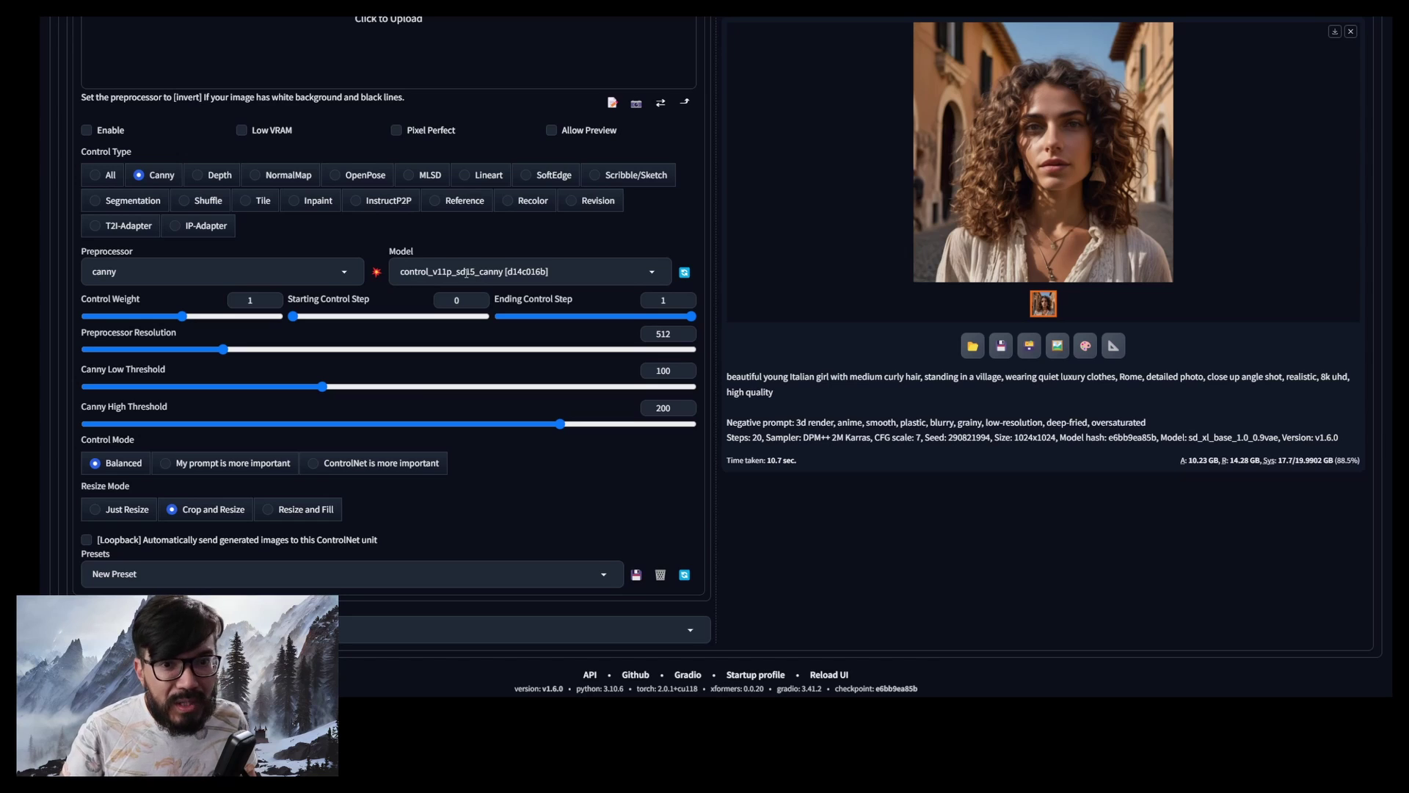
click(650, 272)
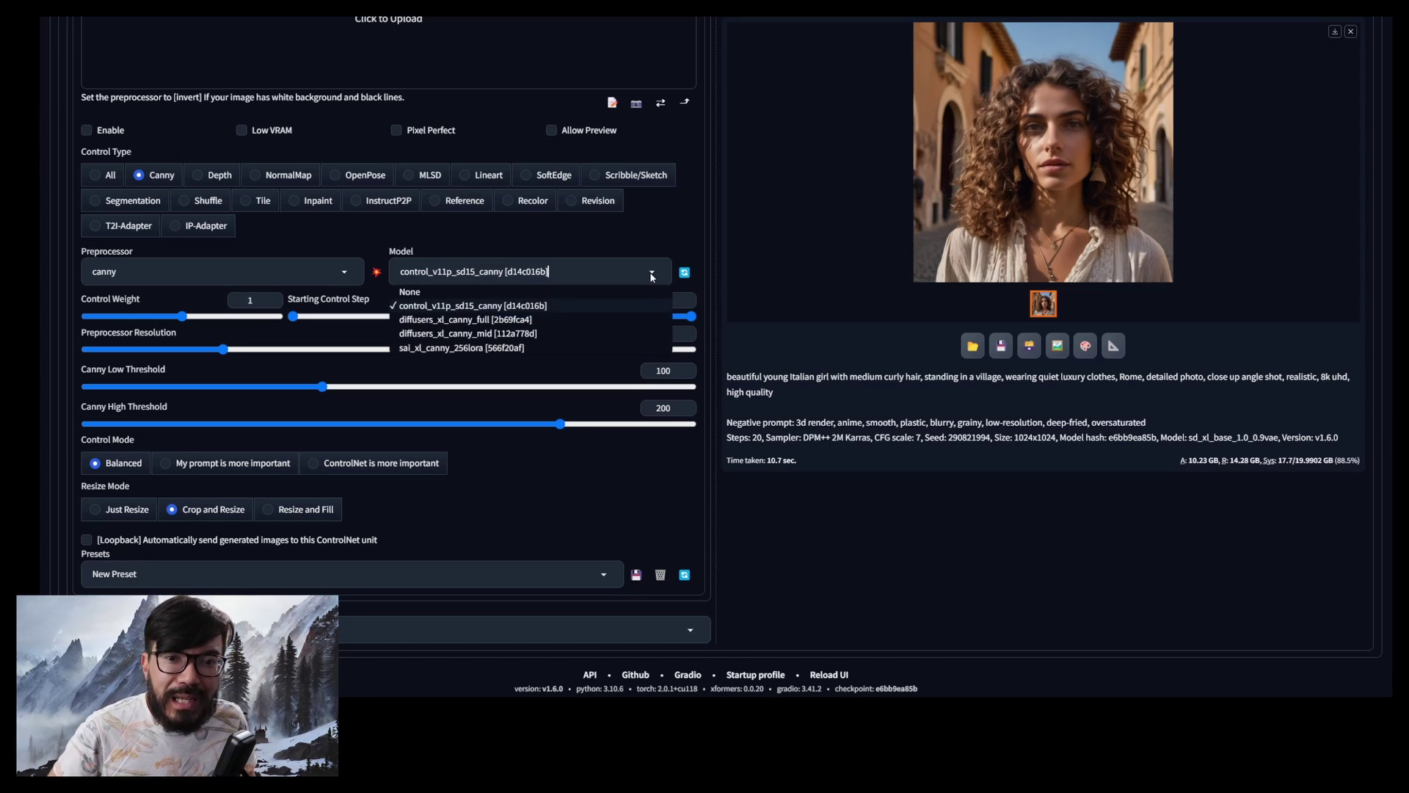
click(475, 334)
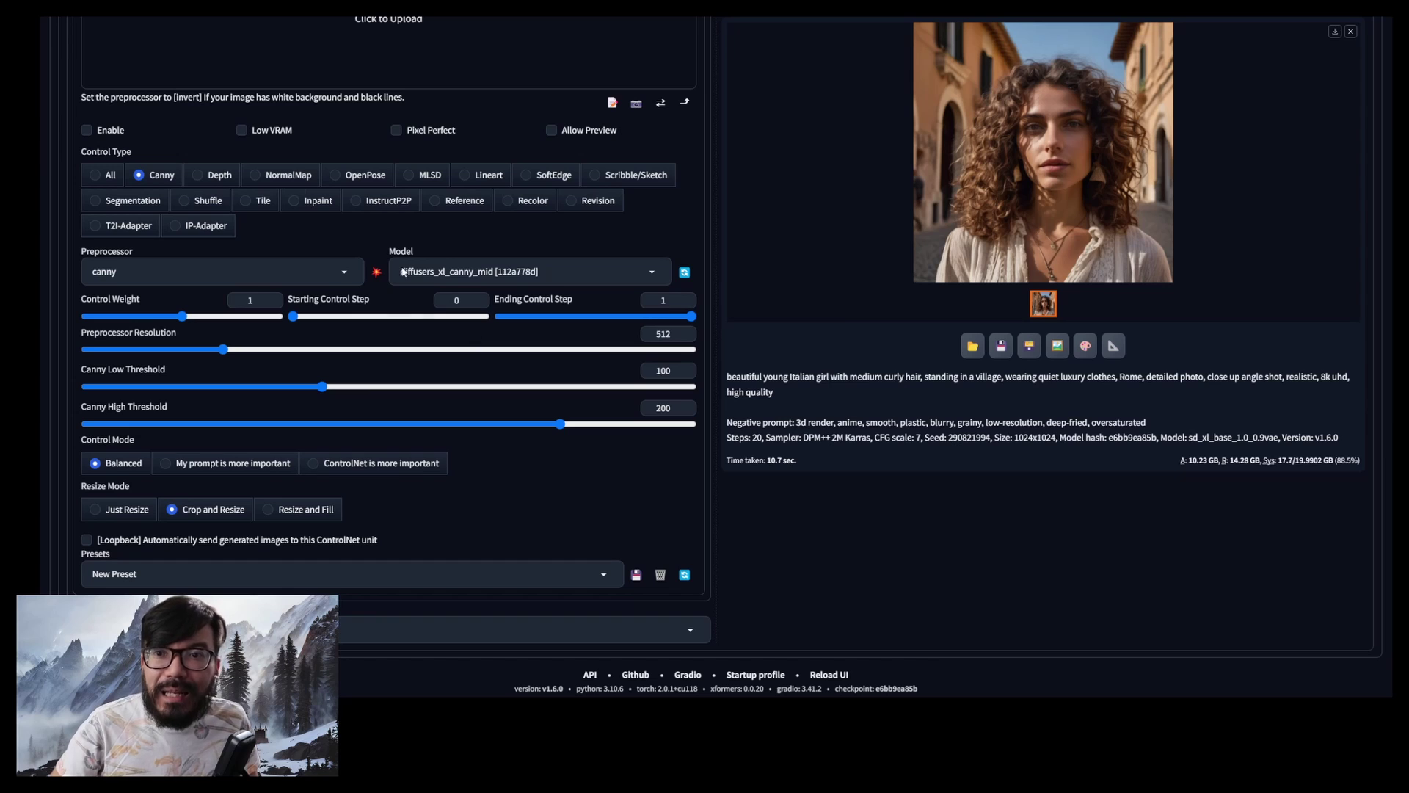
Step: Enable ControlNet Unit 0 with Pixel Perfect, using the photo of the woman with hands on hips as the control image
click(104, 135)
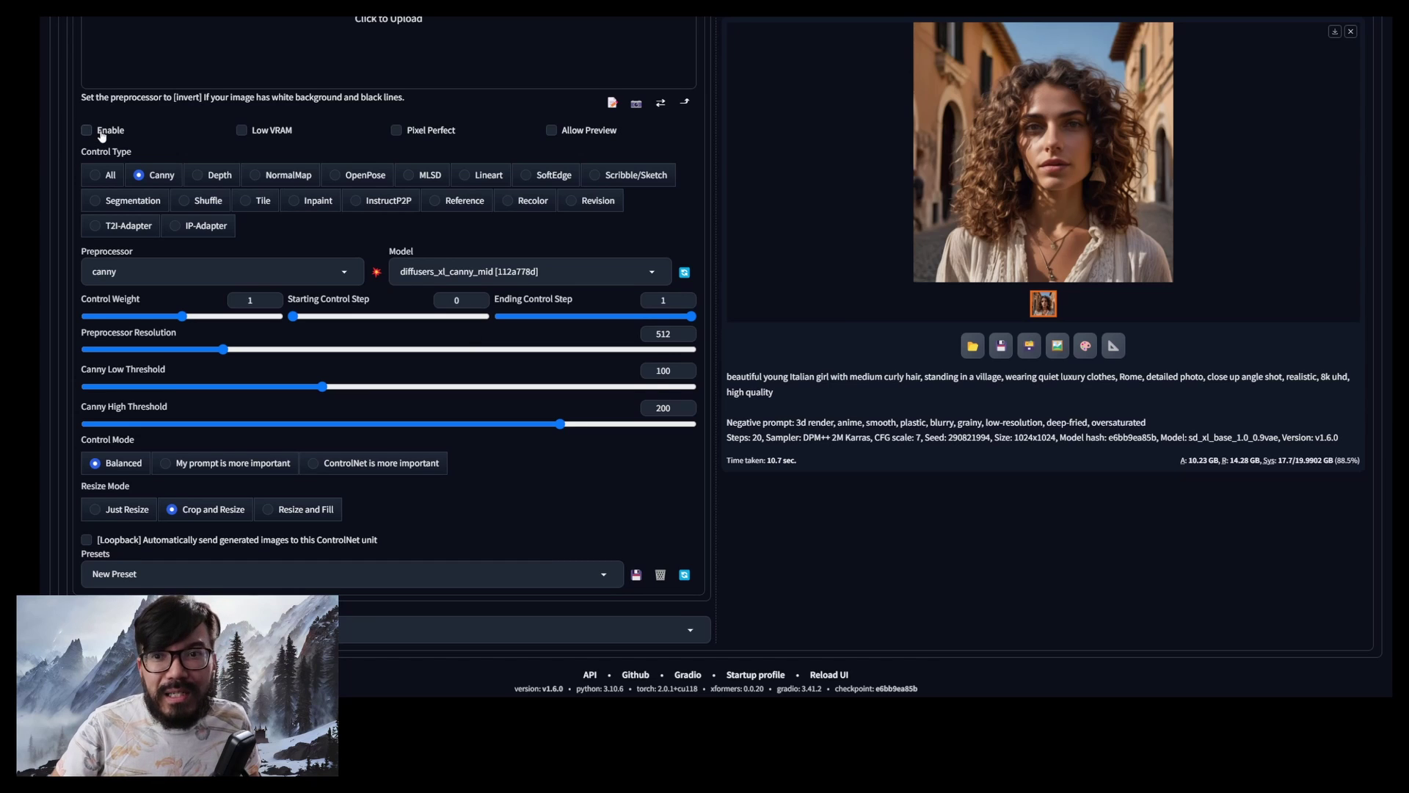
click(397, 131)
scroll(303, 369, up, 6)
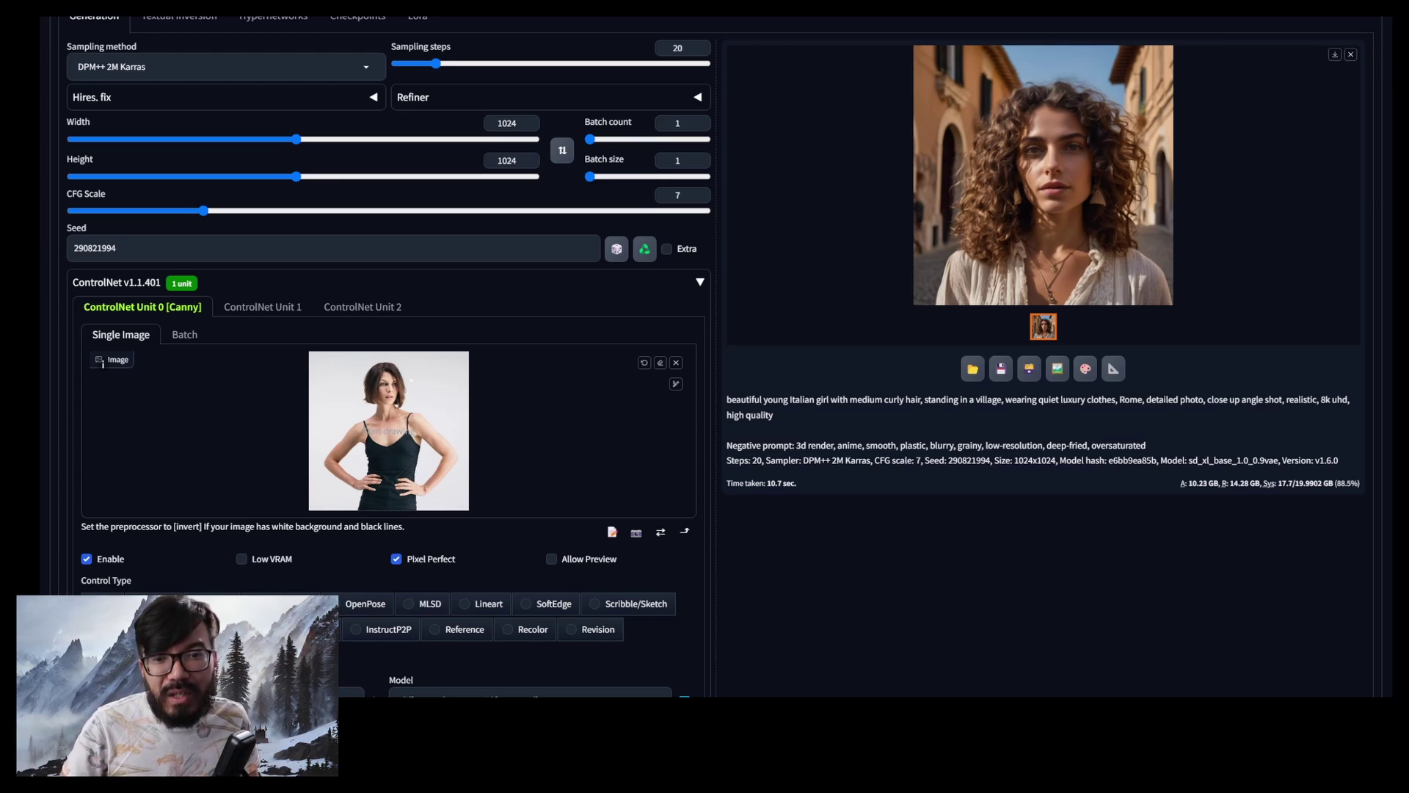
scroll(1190, 232, up, 4)
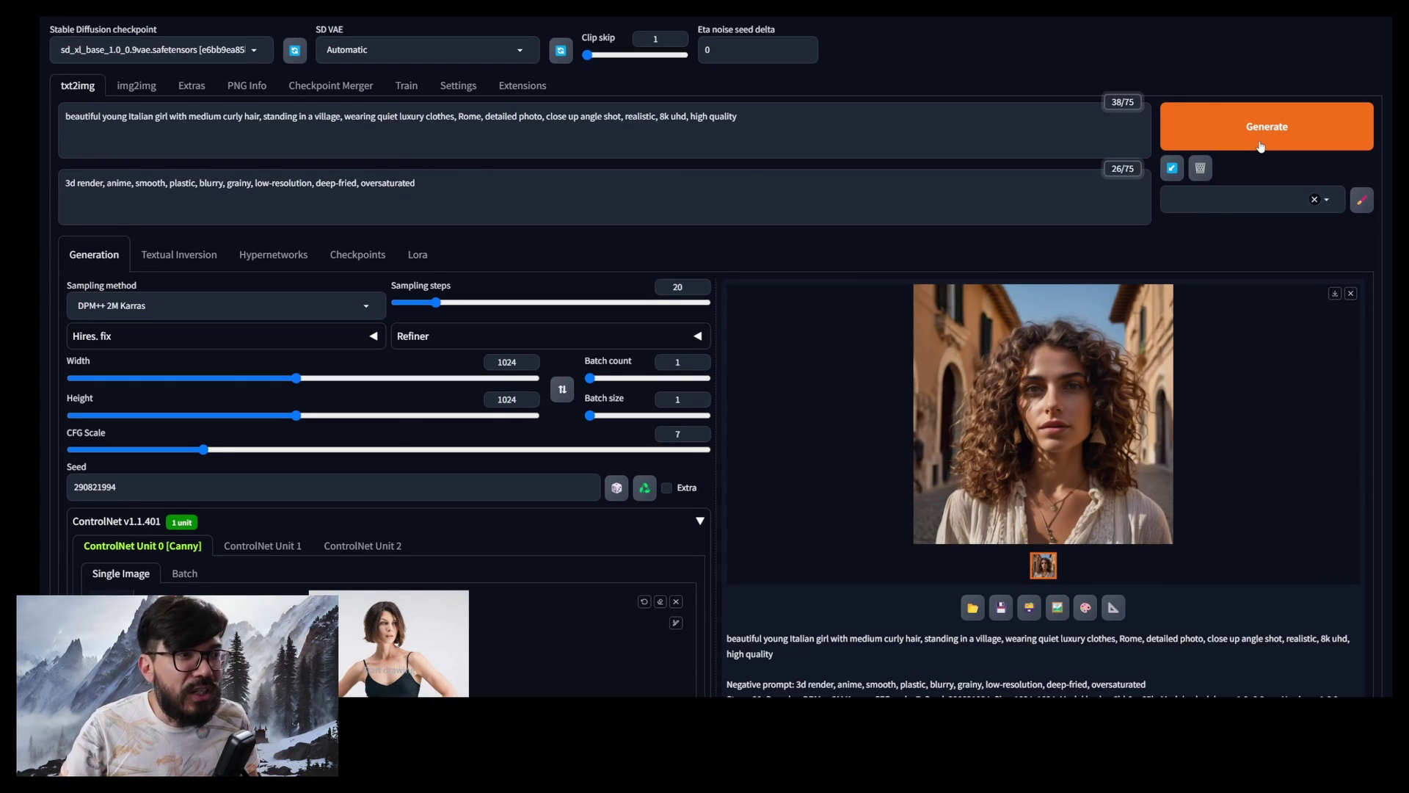
Step: Generate the Canny-guided image and compare it with its edge map at full size
click(1260, 146)
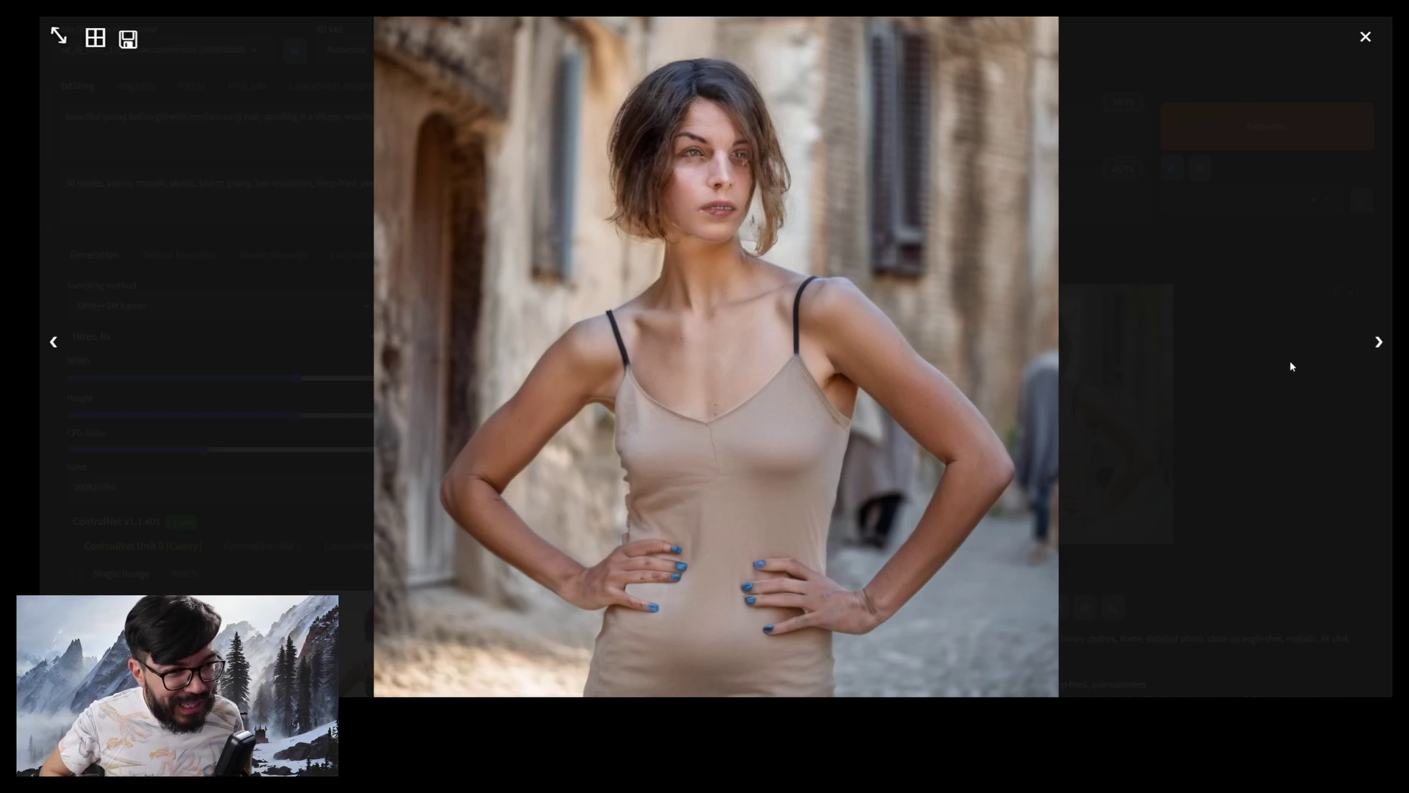
key(Right)
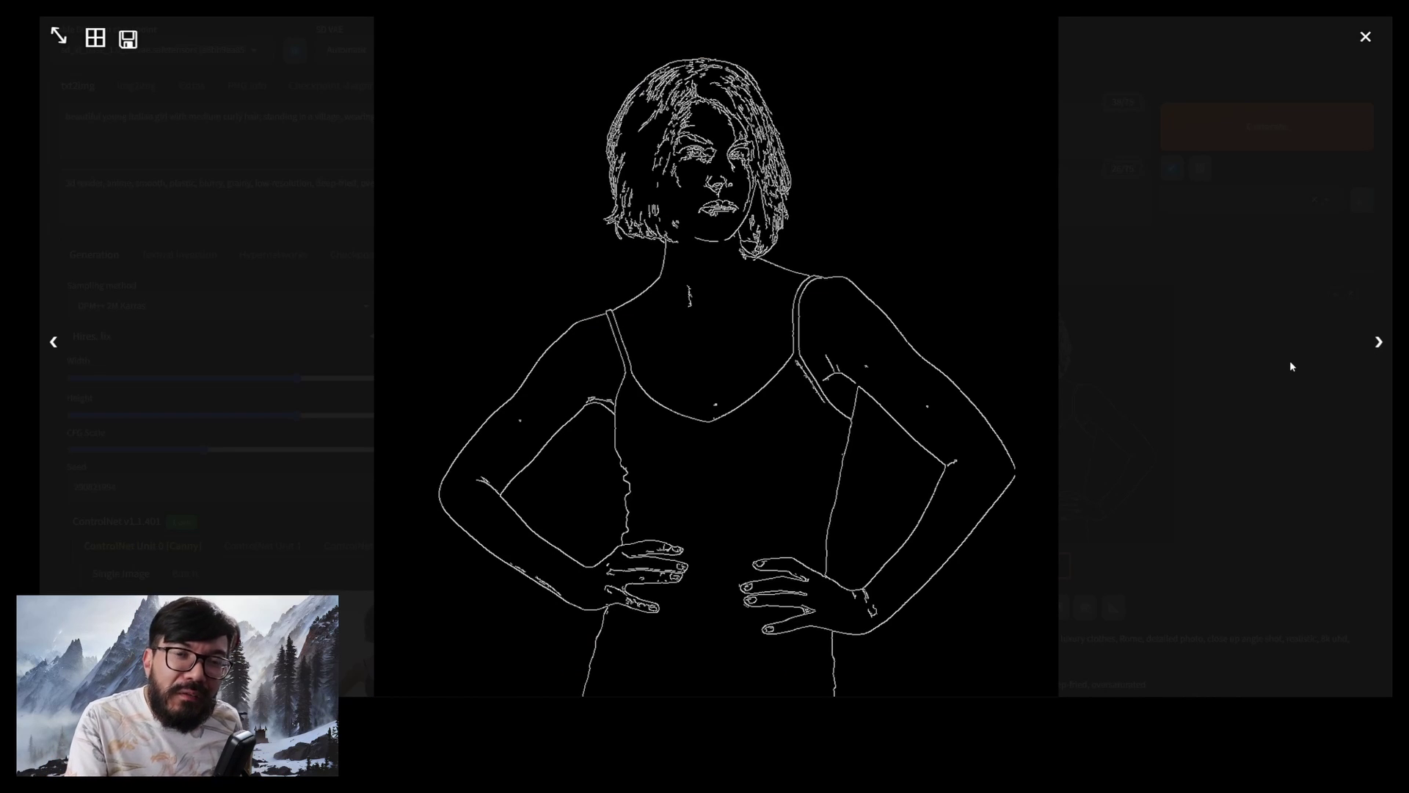
key(Left)
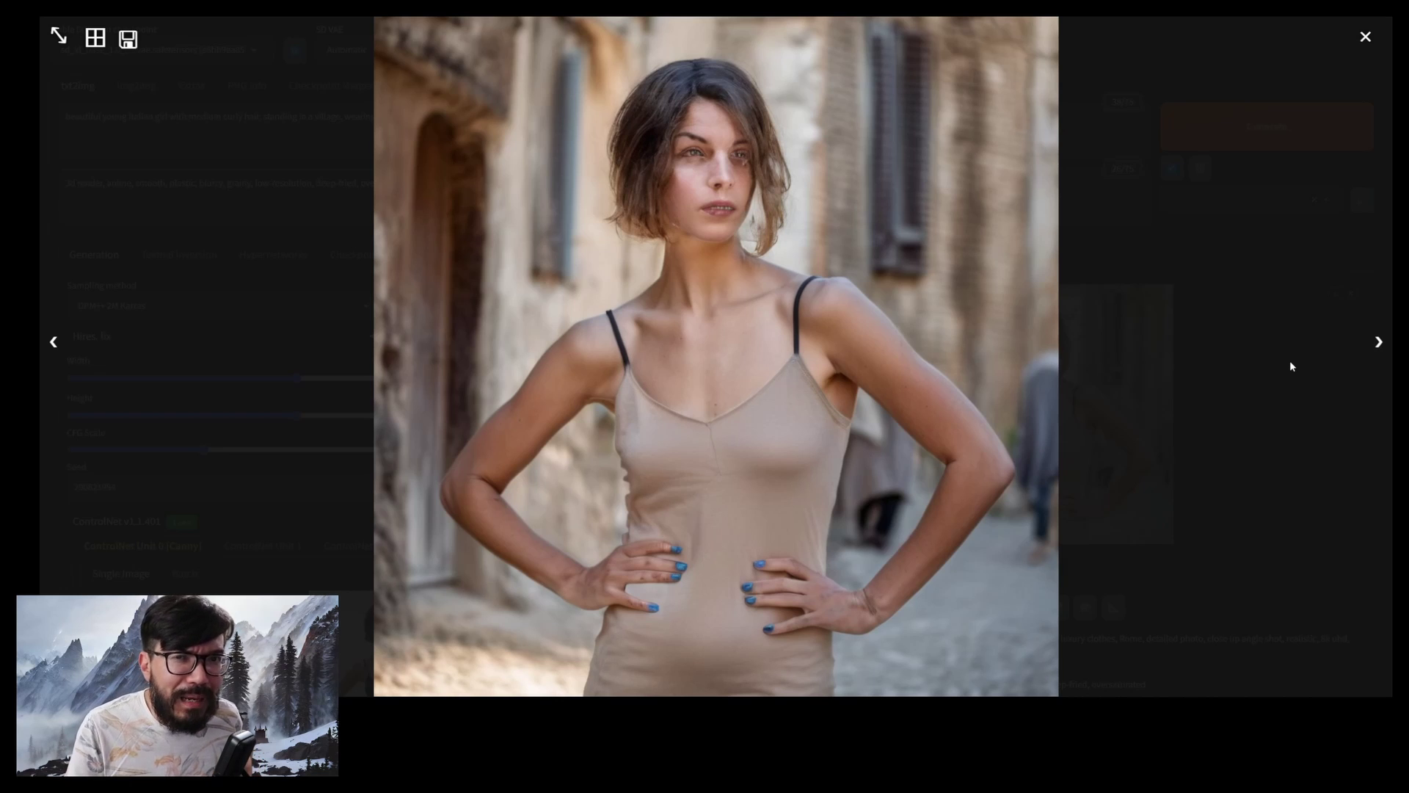
key(Escape)
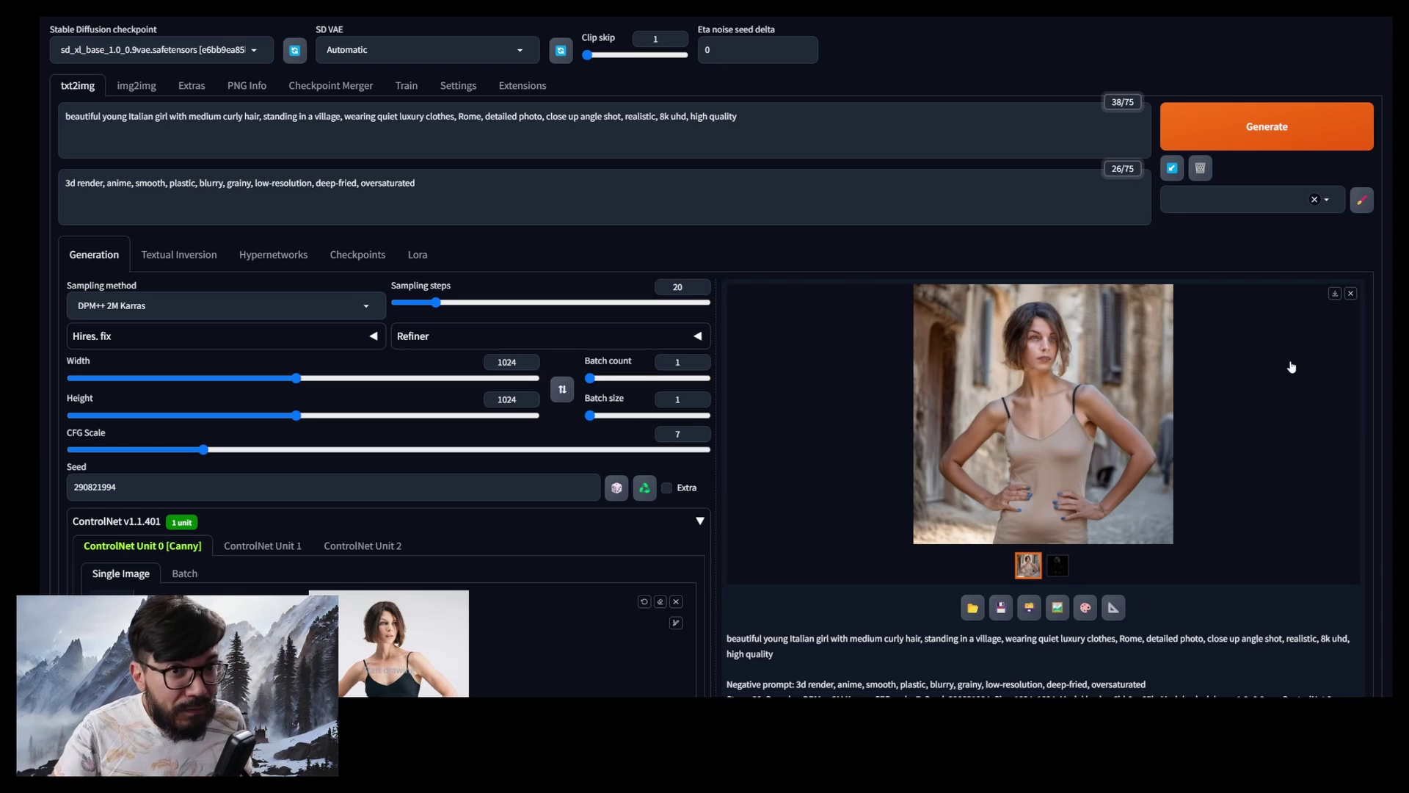
Step: Regenerate the image with the control mode set to "My prompt is more important" and compare it with the edge map
scroll(1291, 367, down, 7)
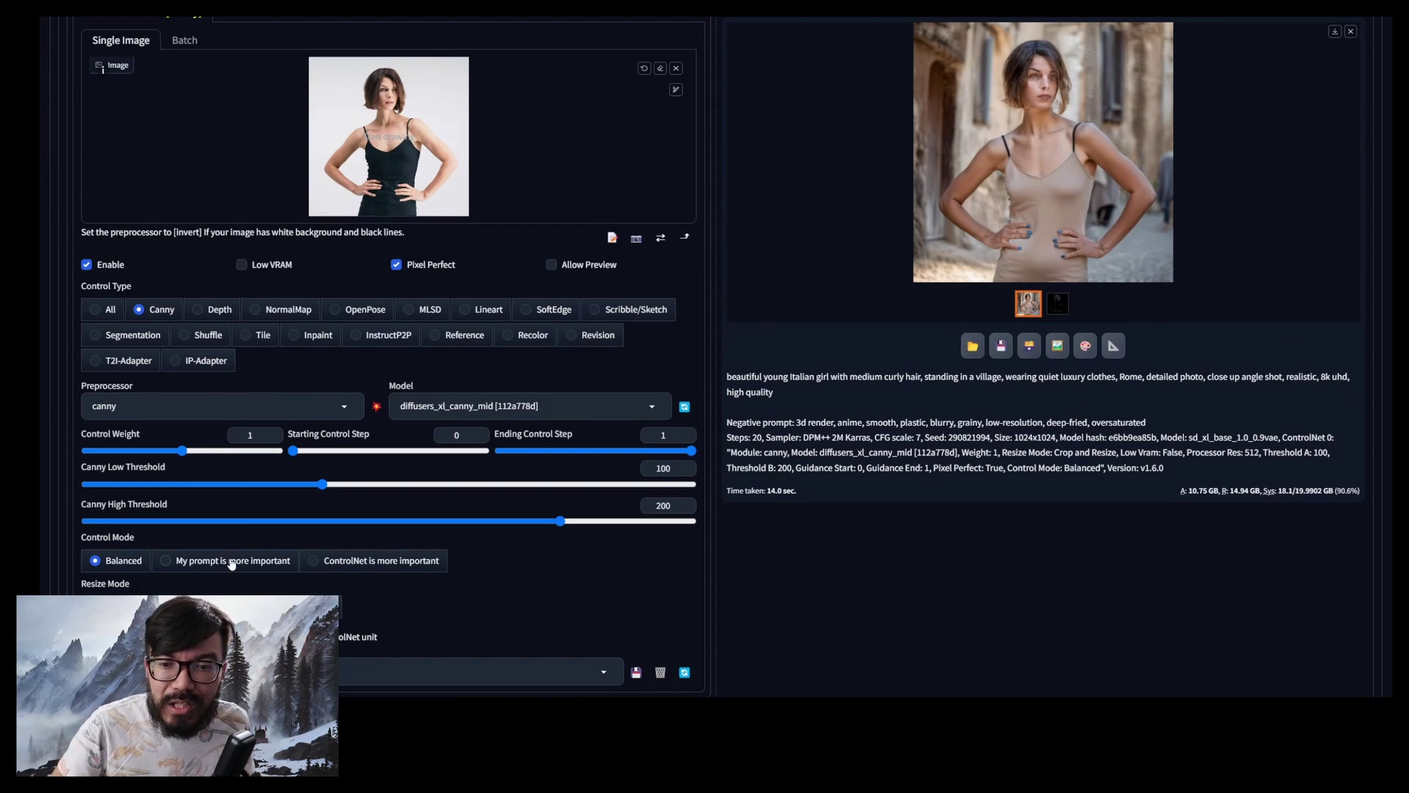
click(204, 563)
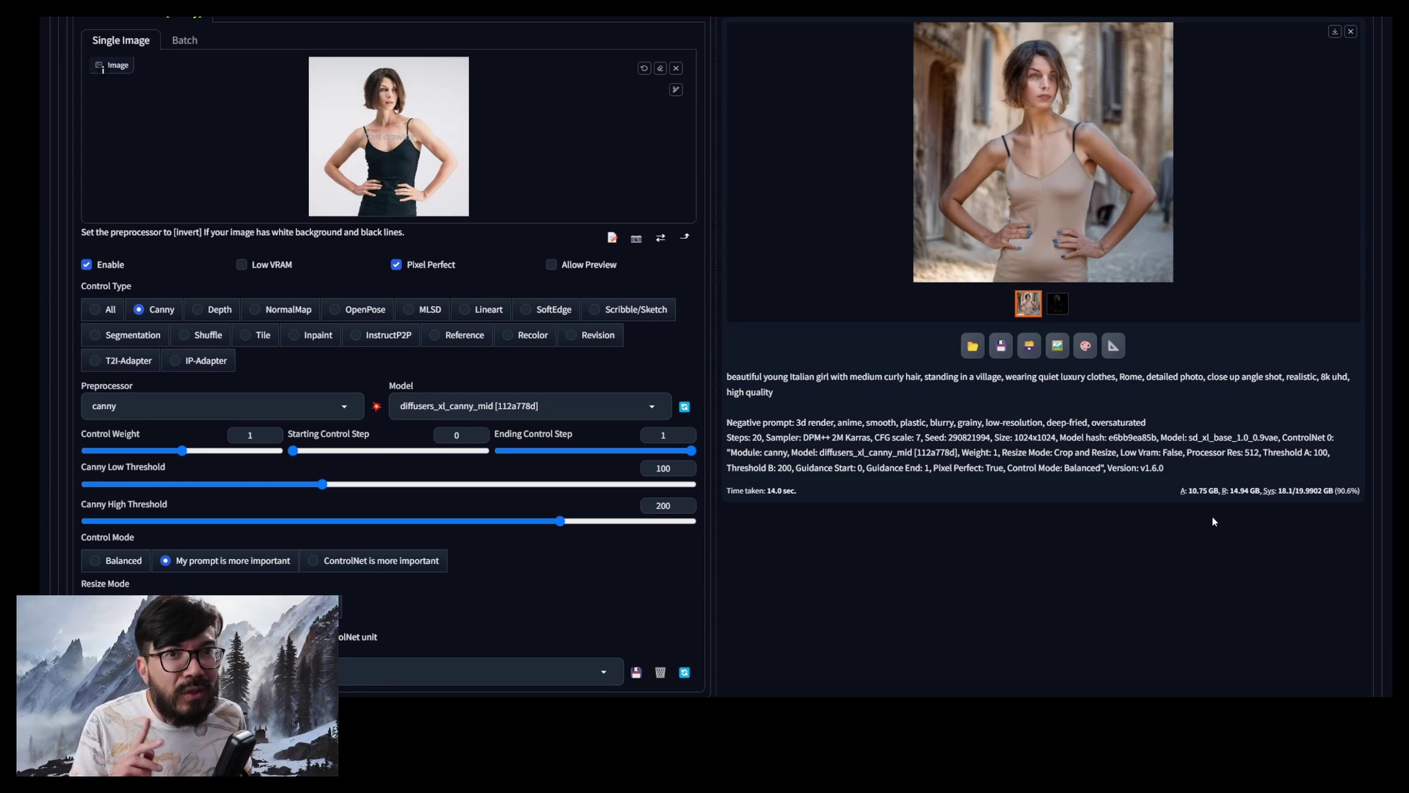
scroll(1213, 515, up, 7)
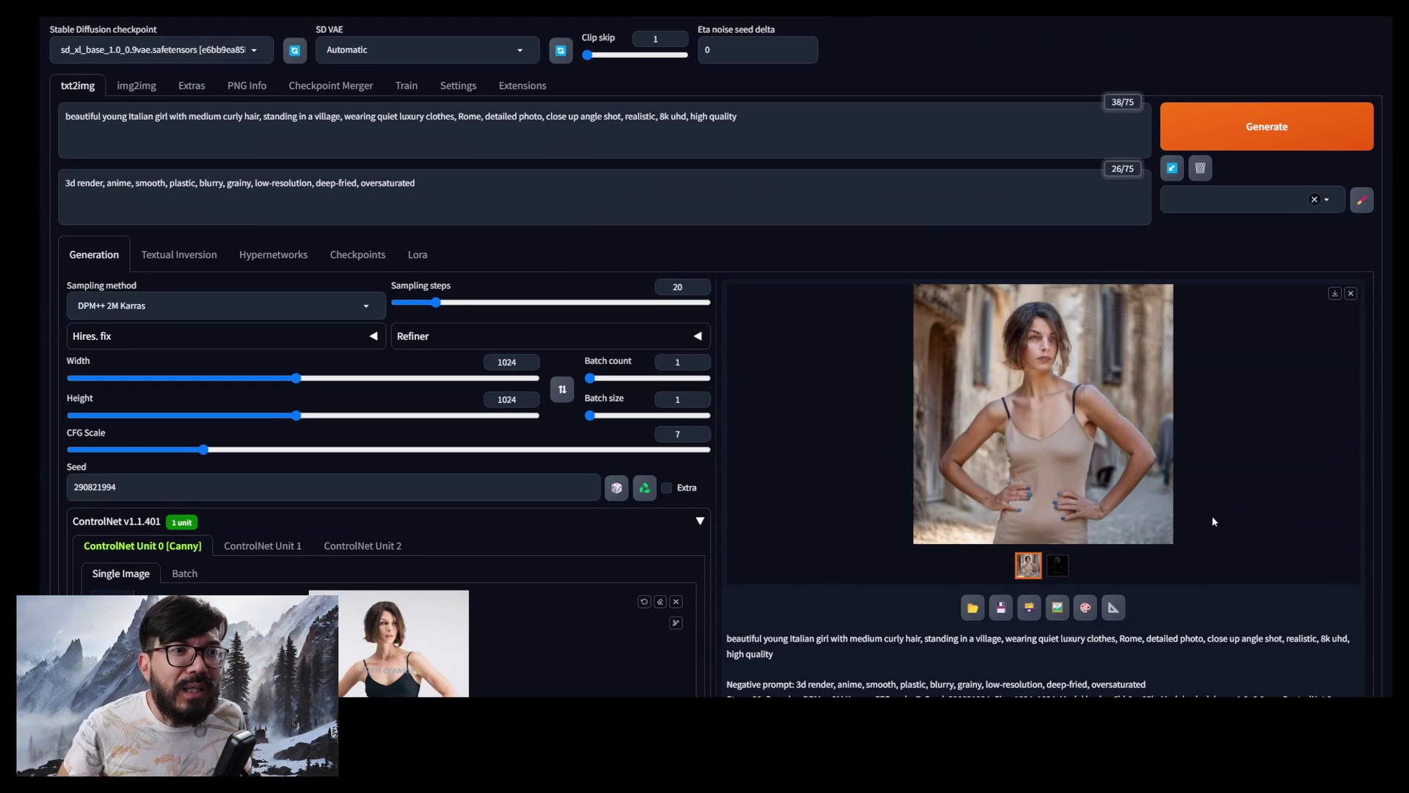
click(1264, 151)
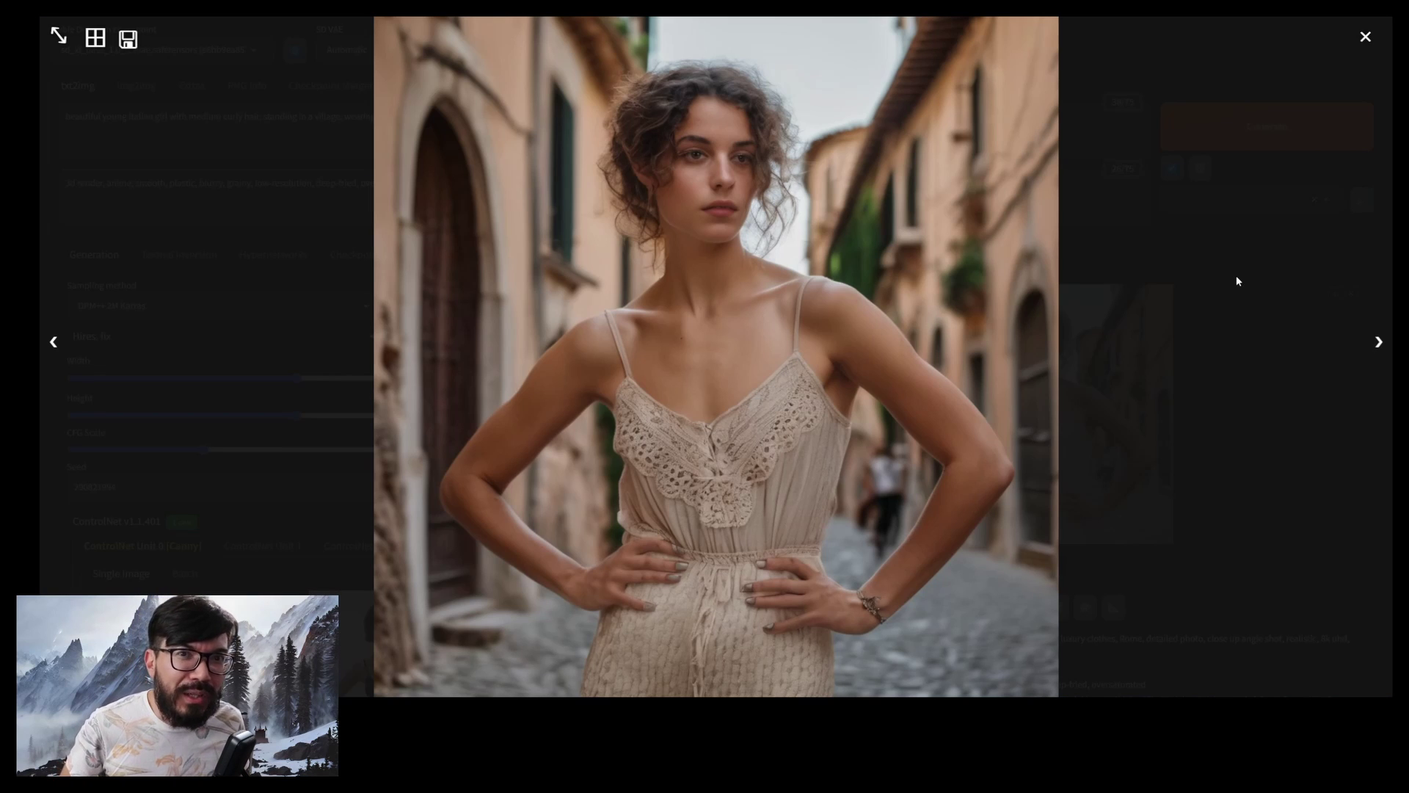
key(Right)
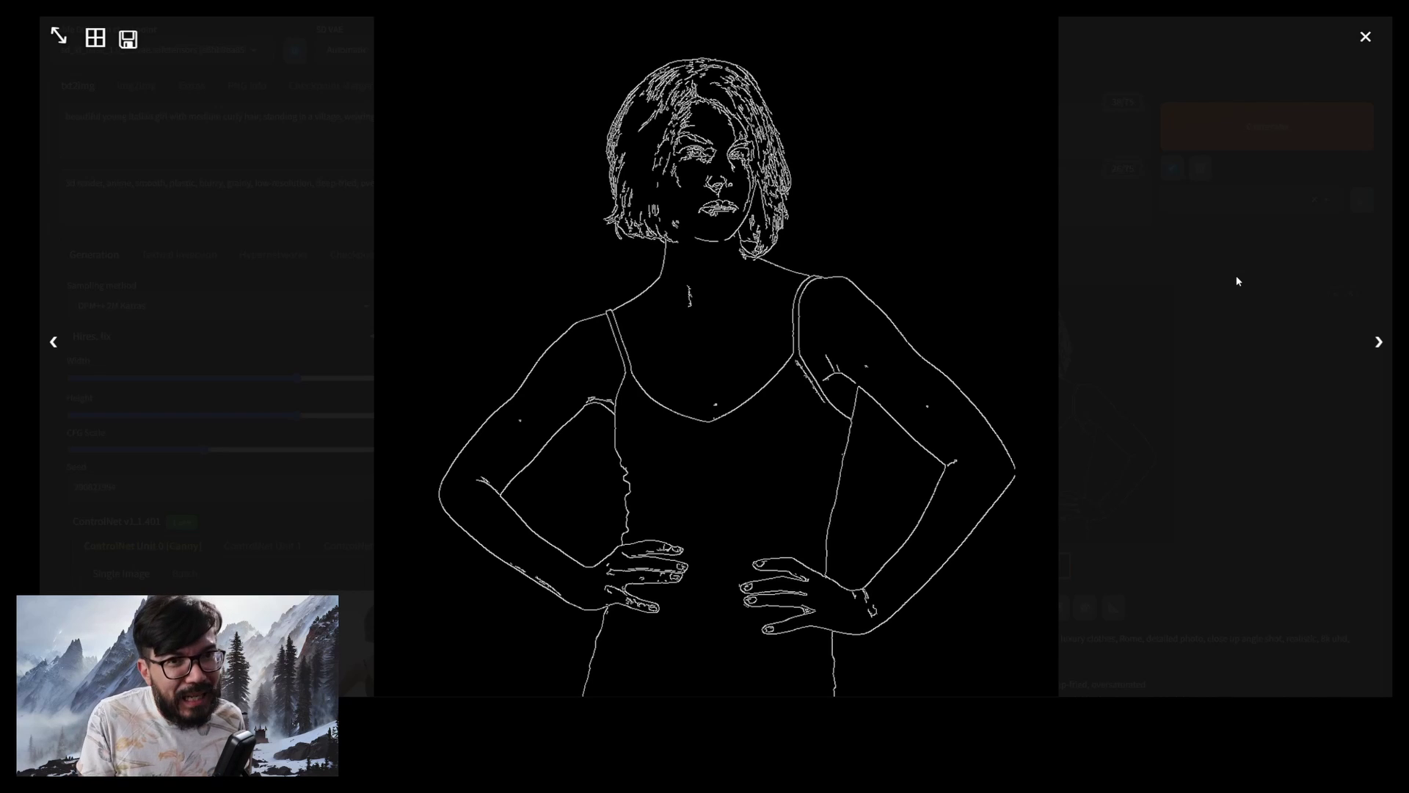
key(Left)
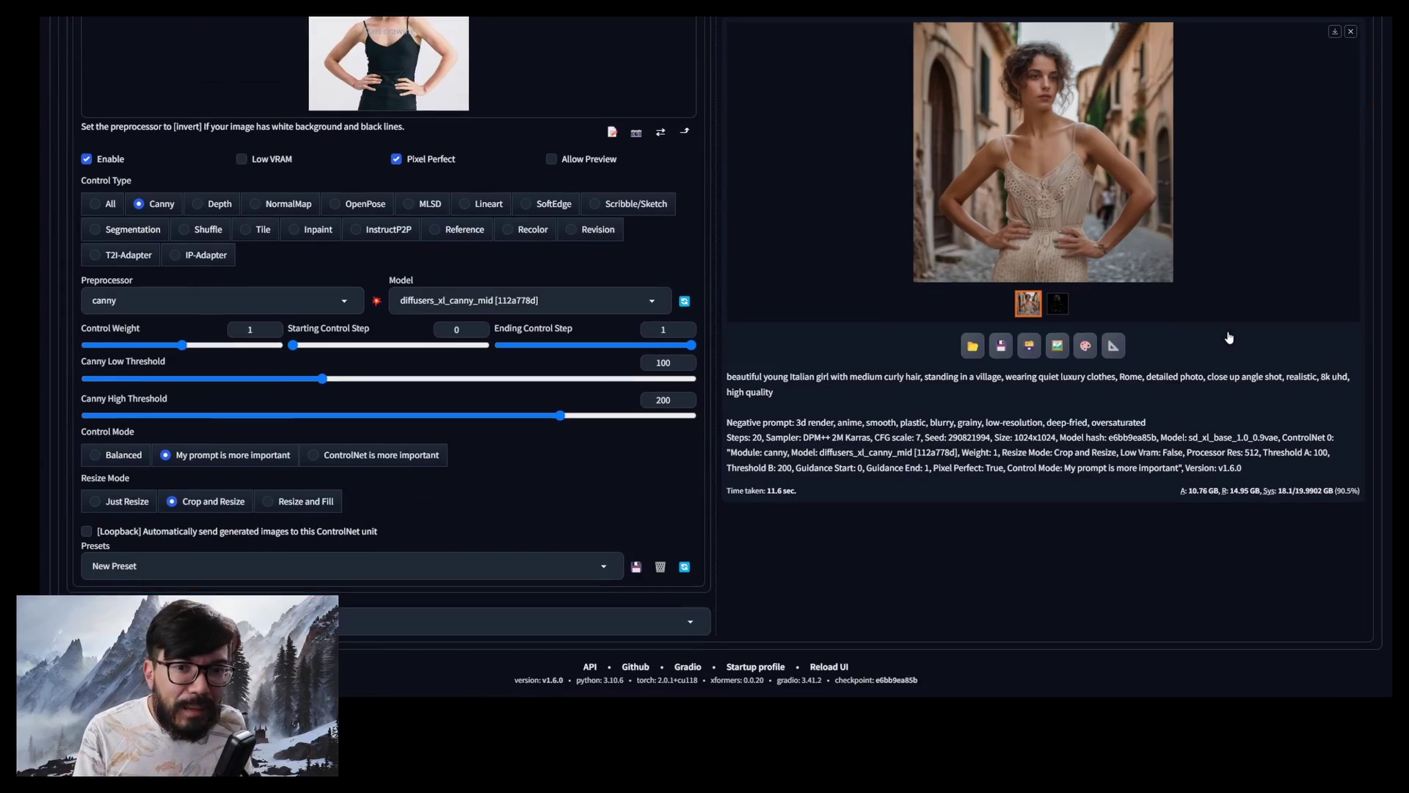
Step: Switch the ControlNet unit to the Depth control type with the diffusers_xl_depth_mid model
click(218, 209)
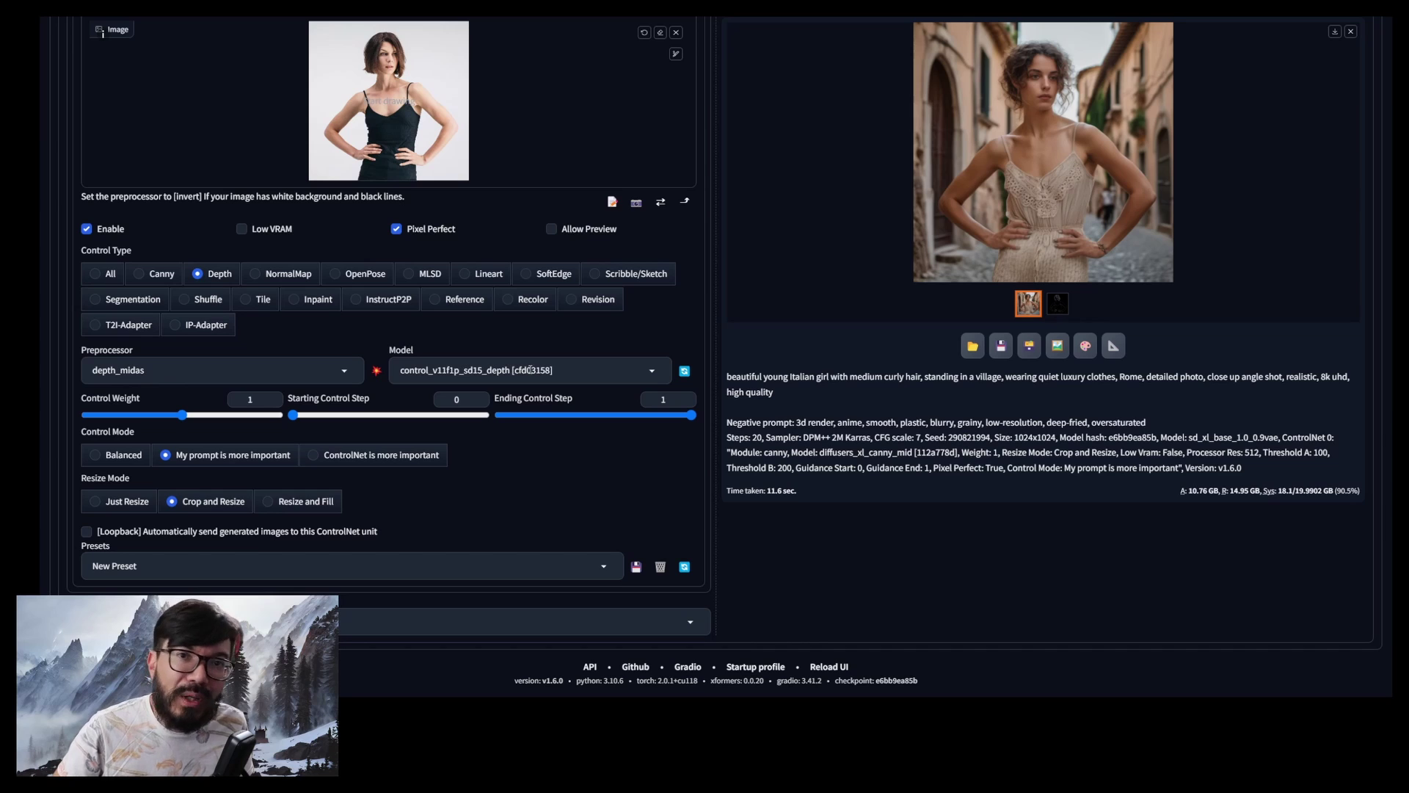
click(652, 371)
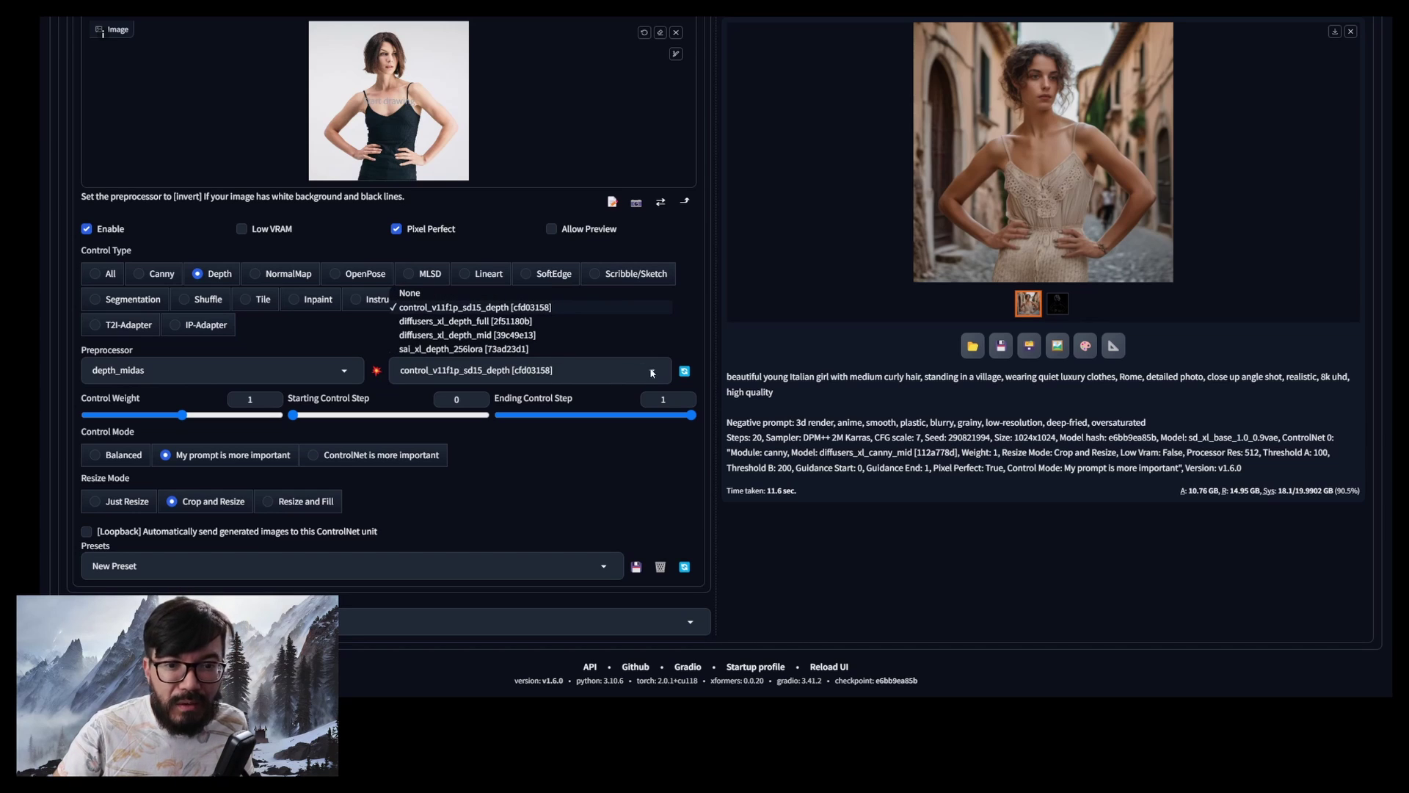
click(462, 335)
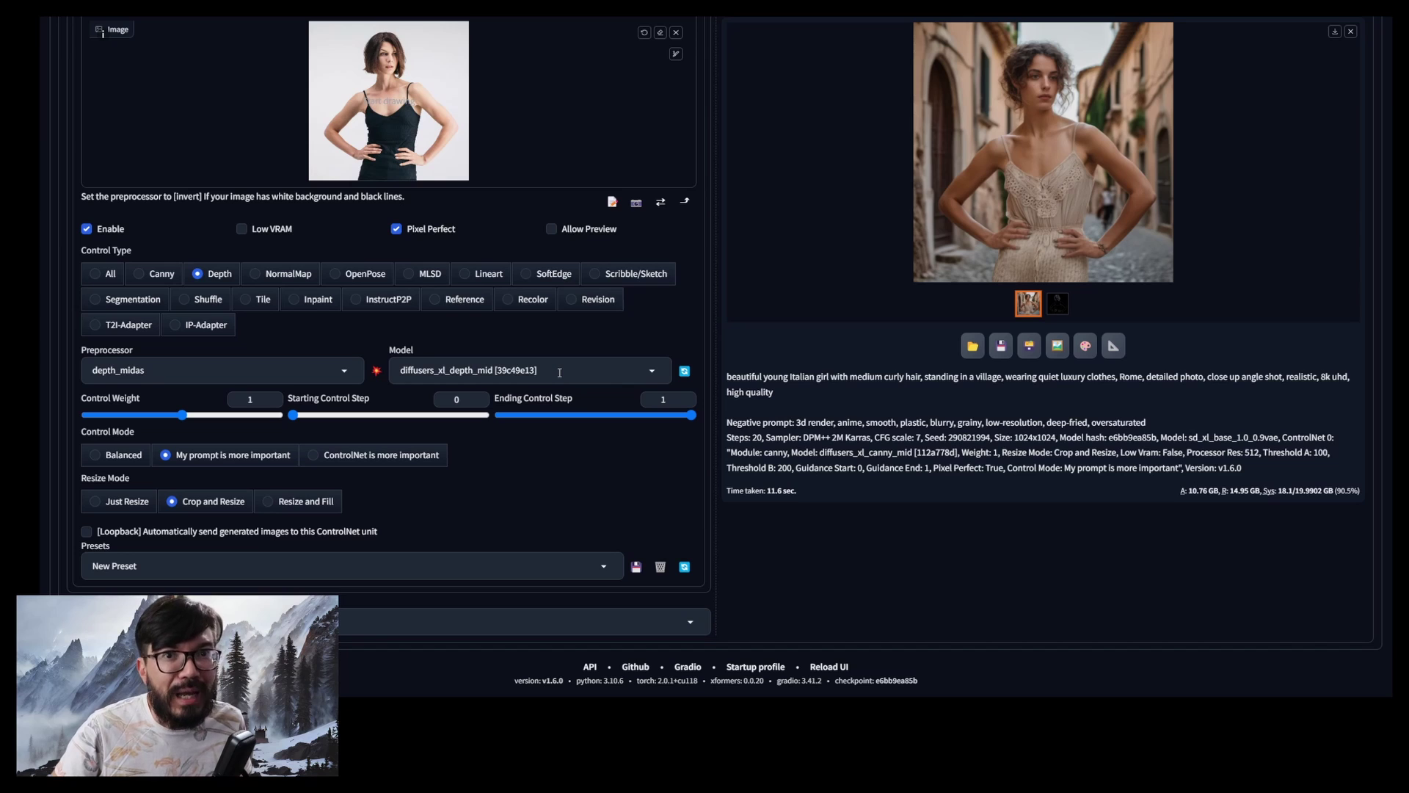
Step: Generate the depth-guided image with the sd_xl_refiner_1.0_0.9vae refiner switching at 0.8 and compare it with the depth map
scroll(751, 474, up, 8)
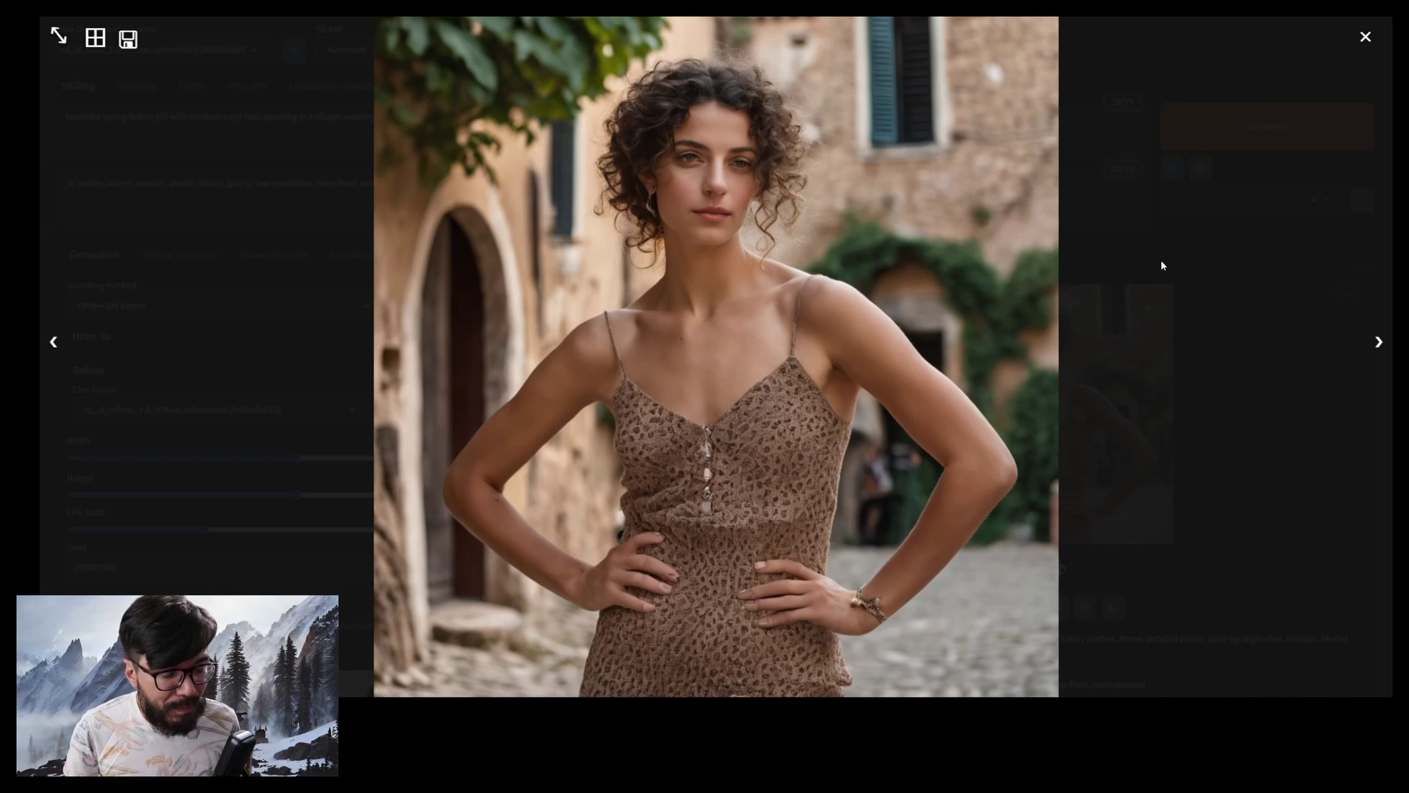
key(Right)
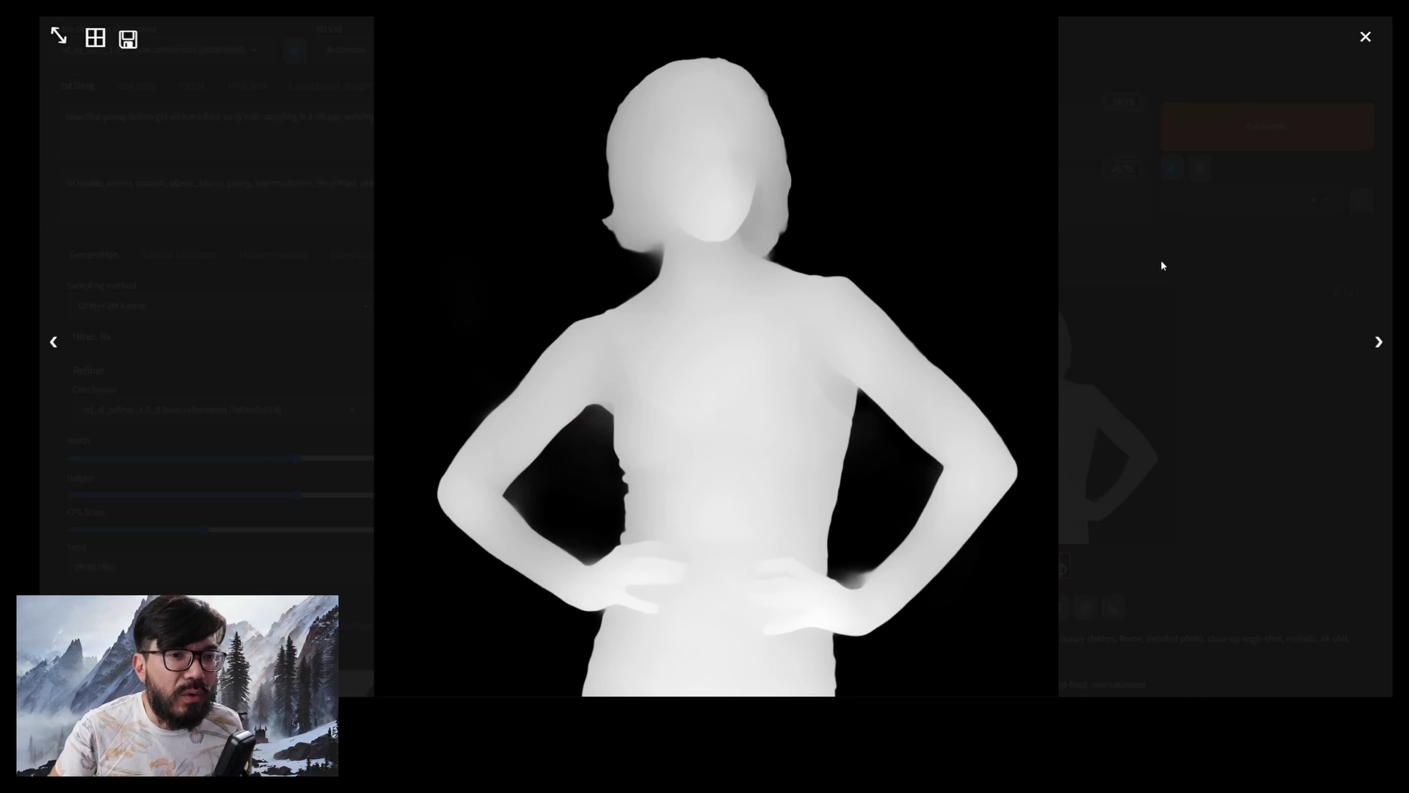
key(Left)
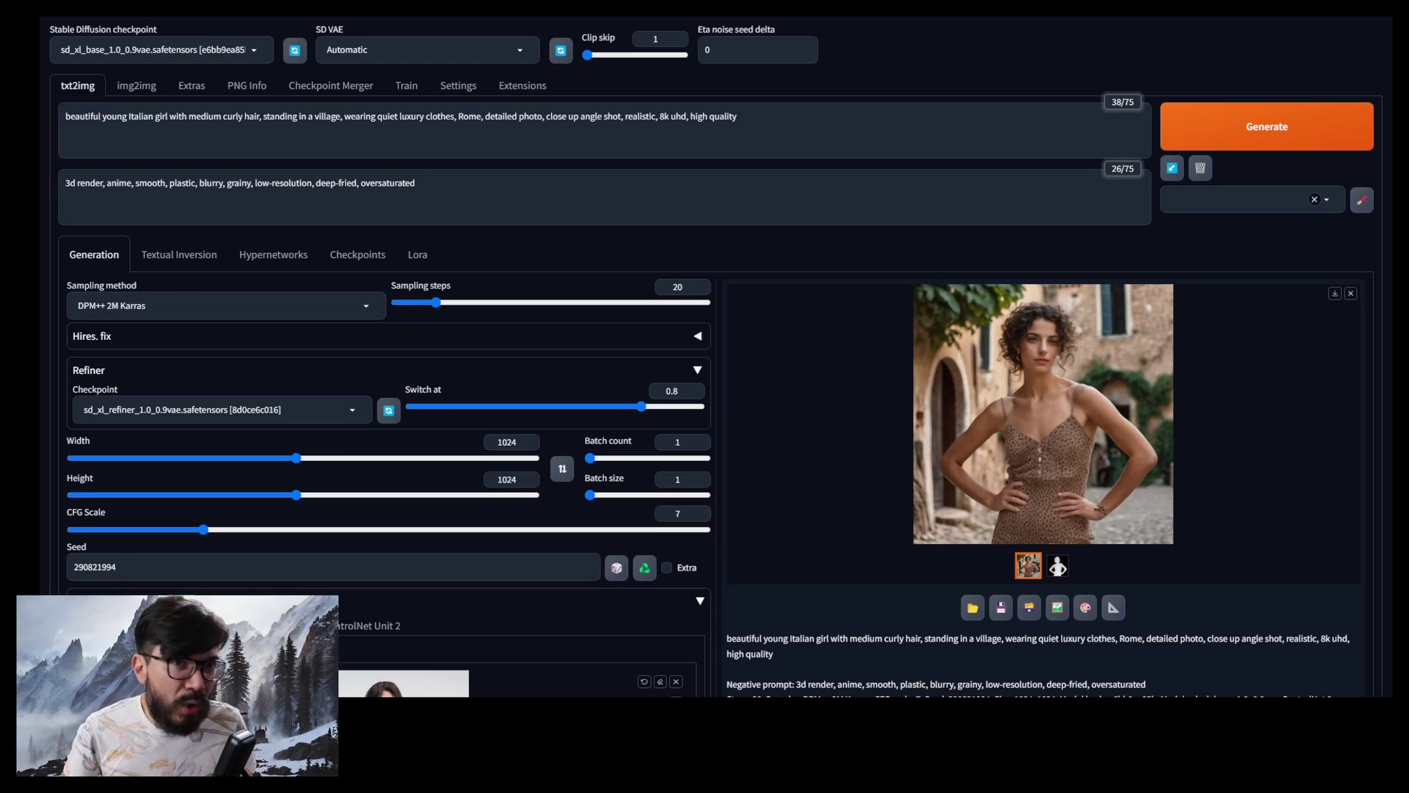
Step: Switch the ControlNet unit to the OpenPose control type with the thibaud_xl_openpose_256lora model
scroll(389, 367, down, 5)
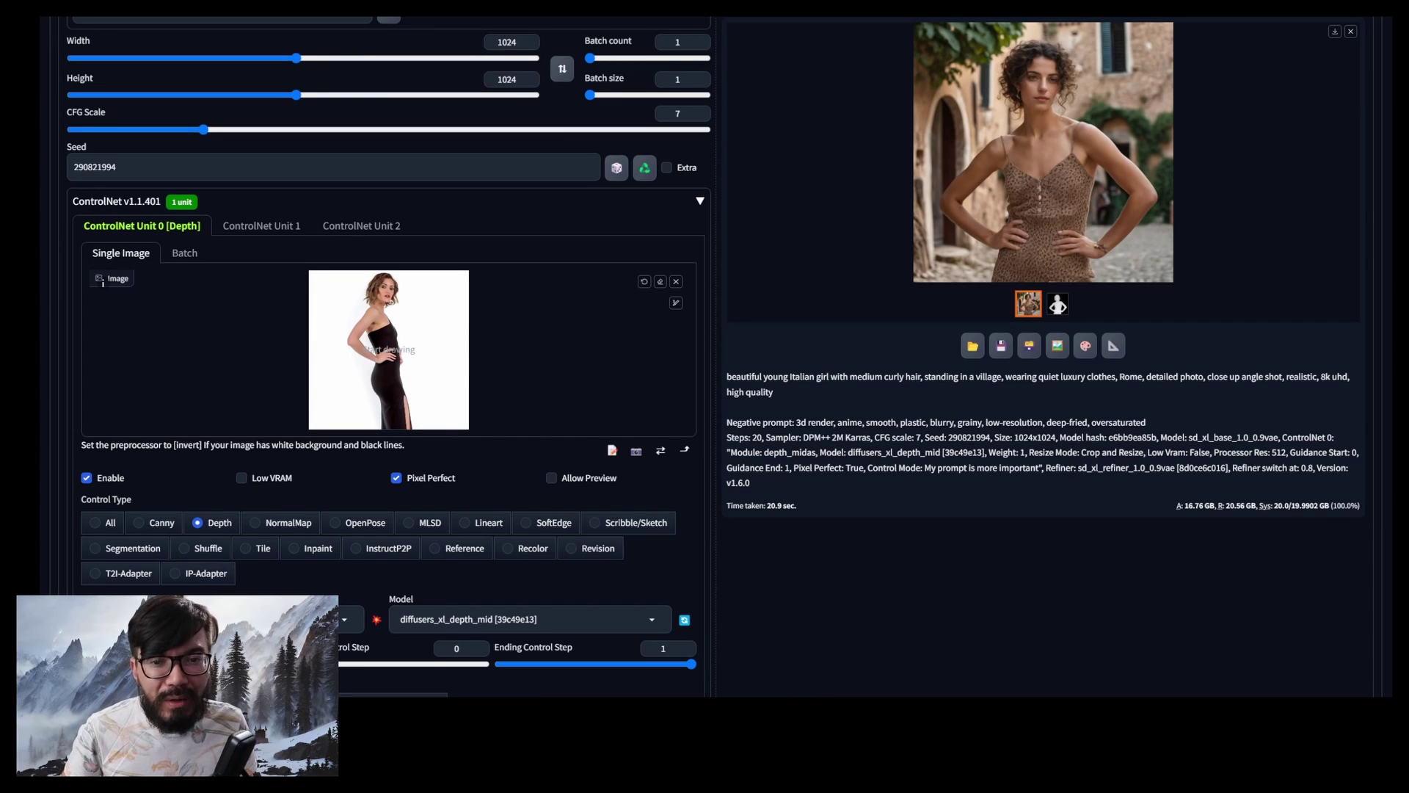
scroll(514, 456, down, 3)
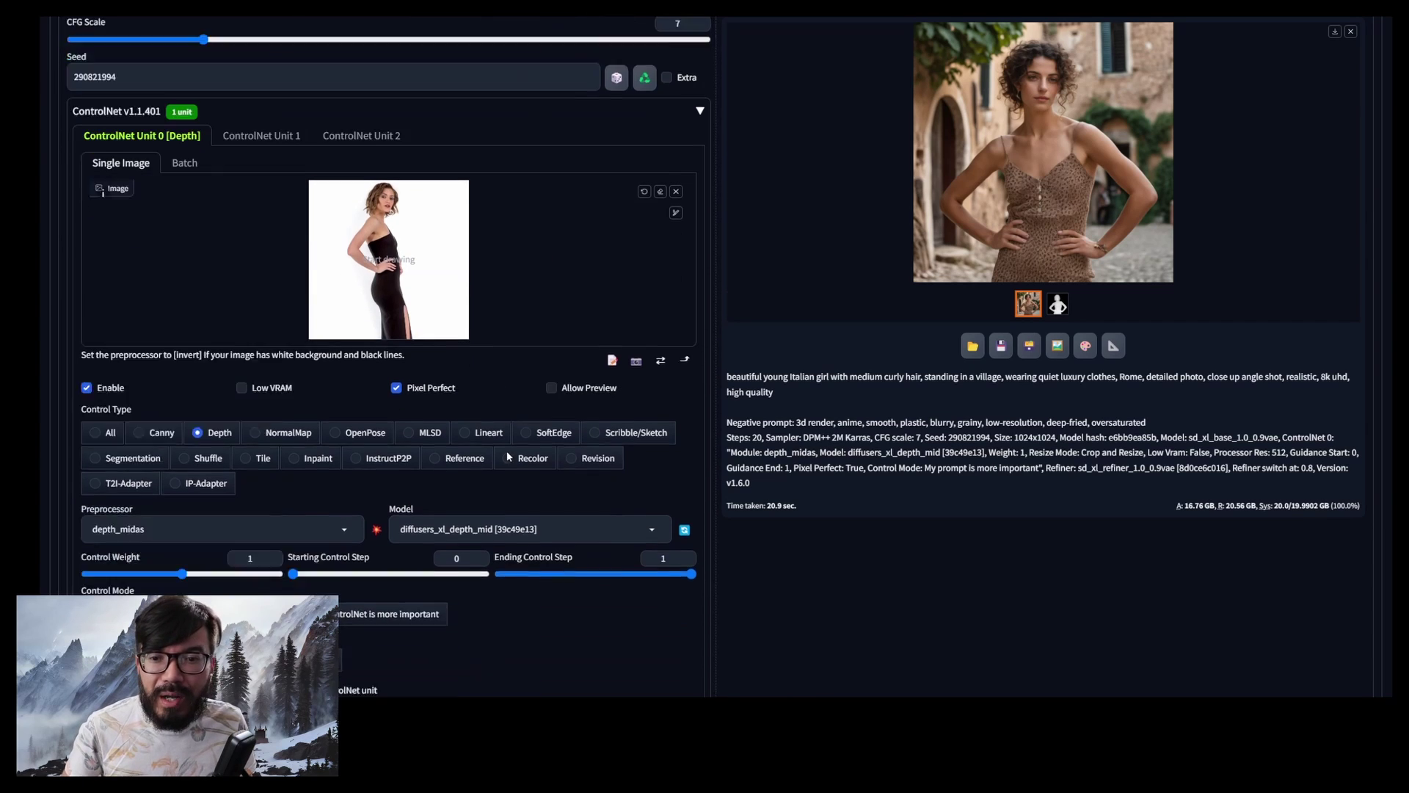
click(367, 324)
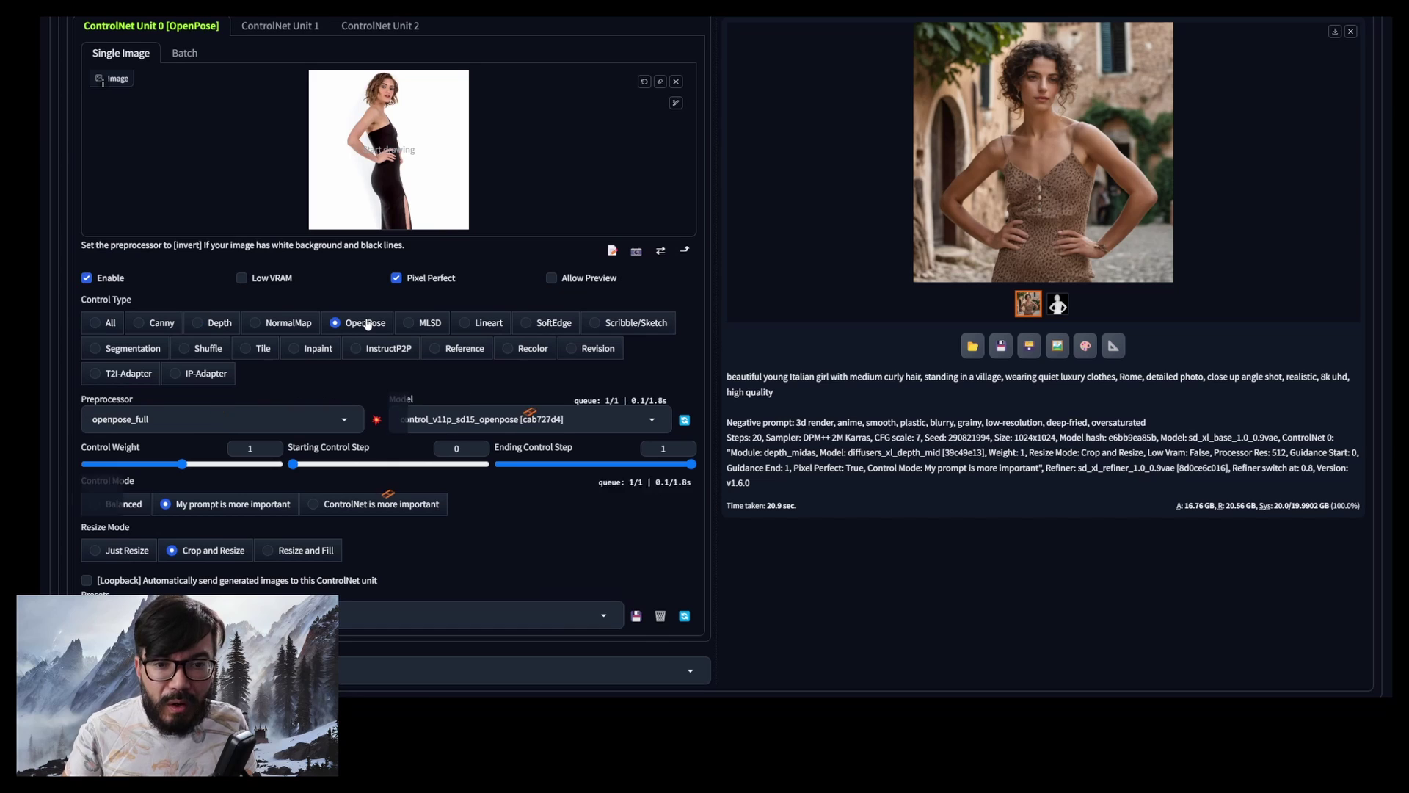
click(484, 418)
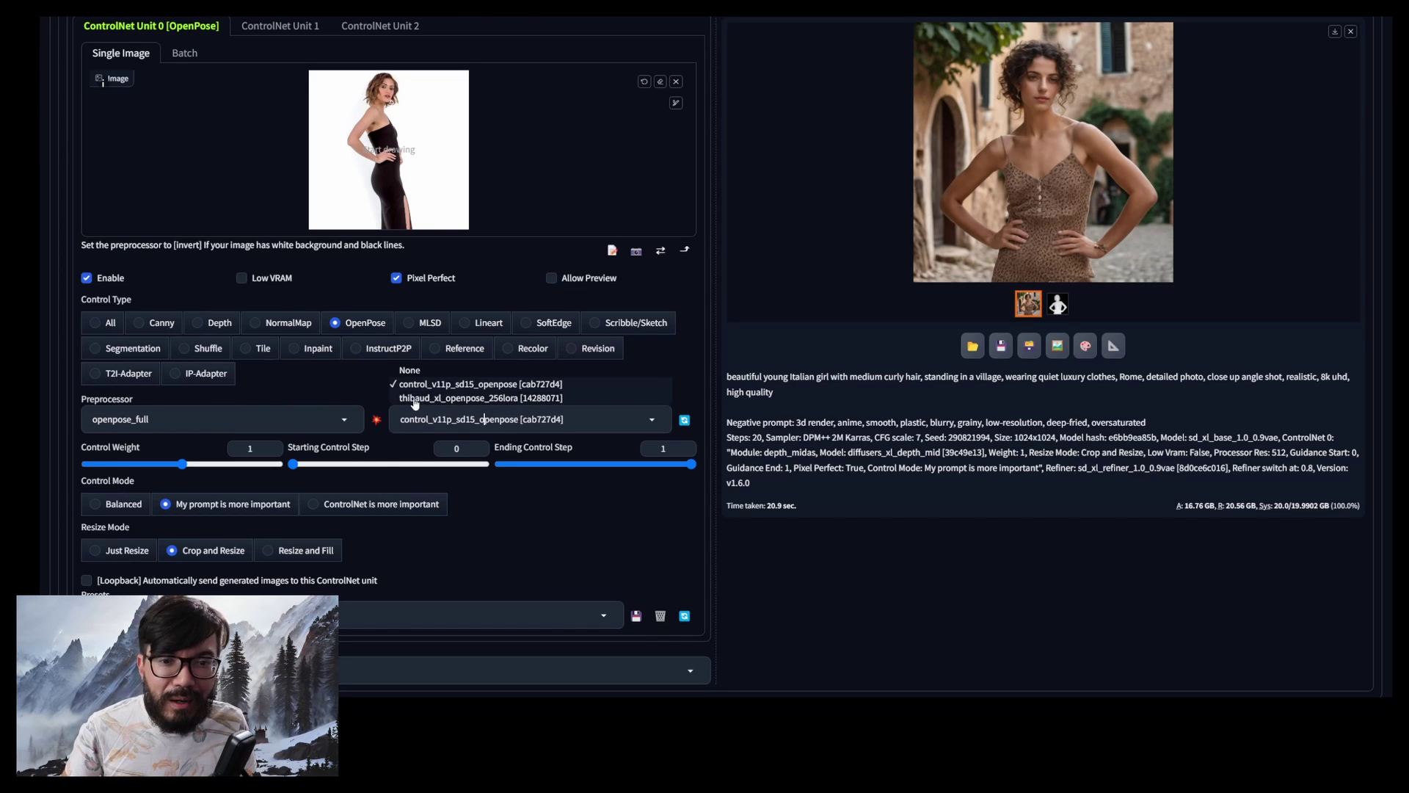
click(493, 399)
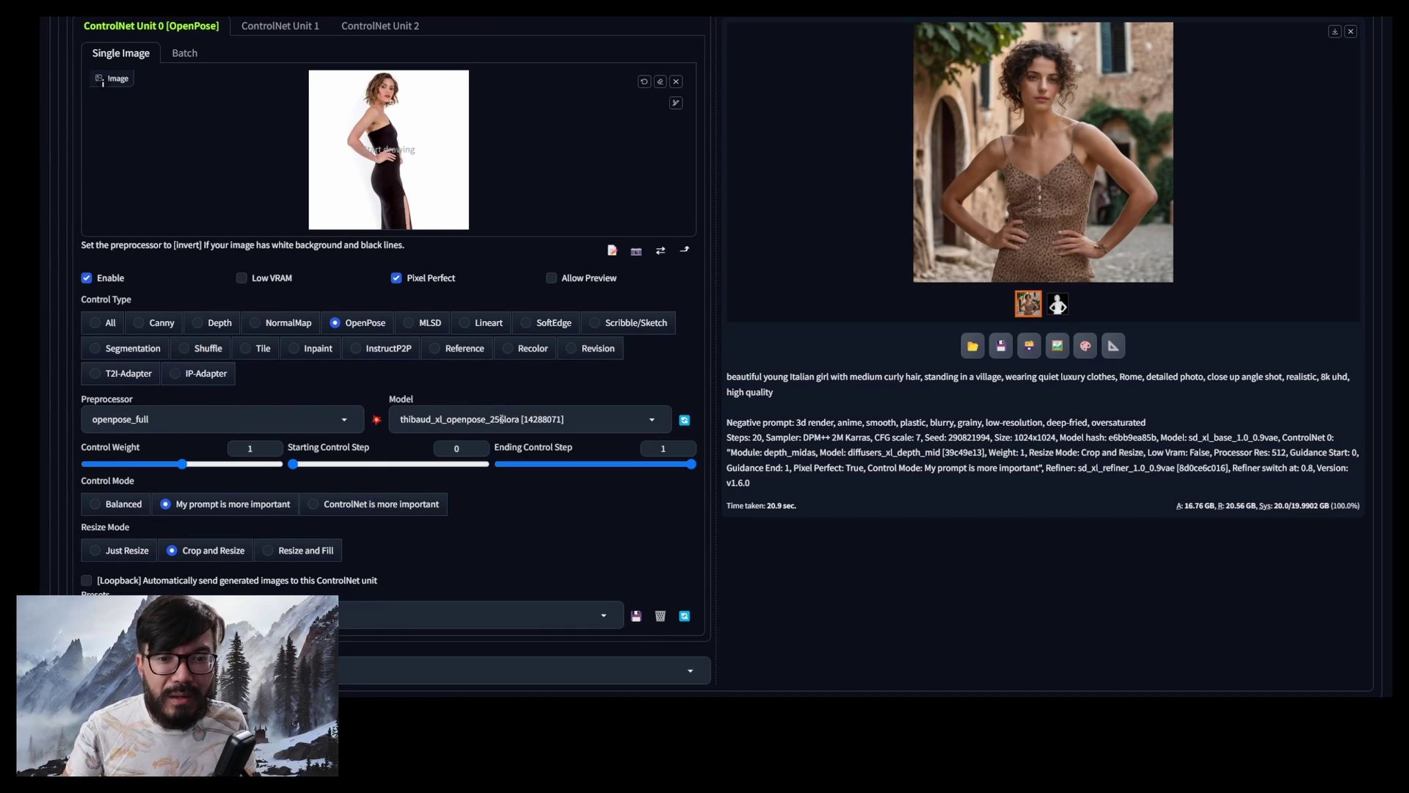
Step: Generate the OpenPose-guided image and compare it with its pose skeleton at full size
scroll(908, 483, up, 4)
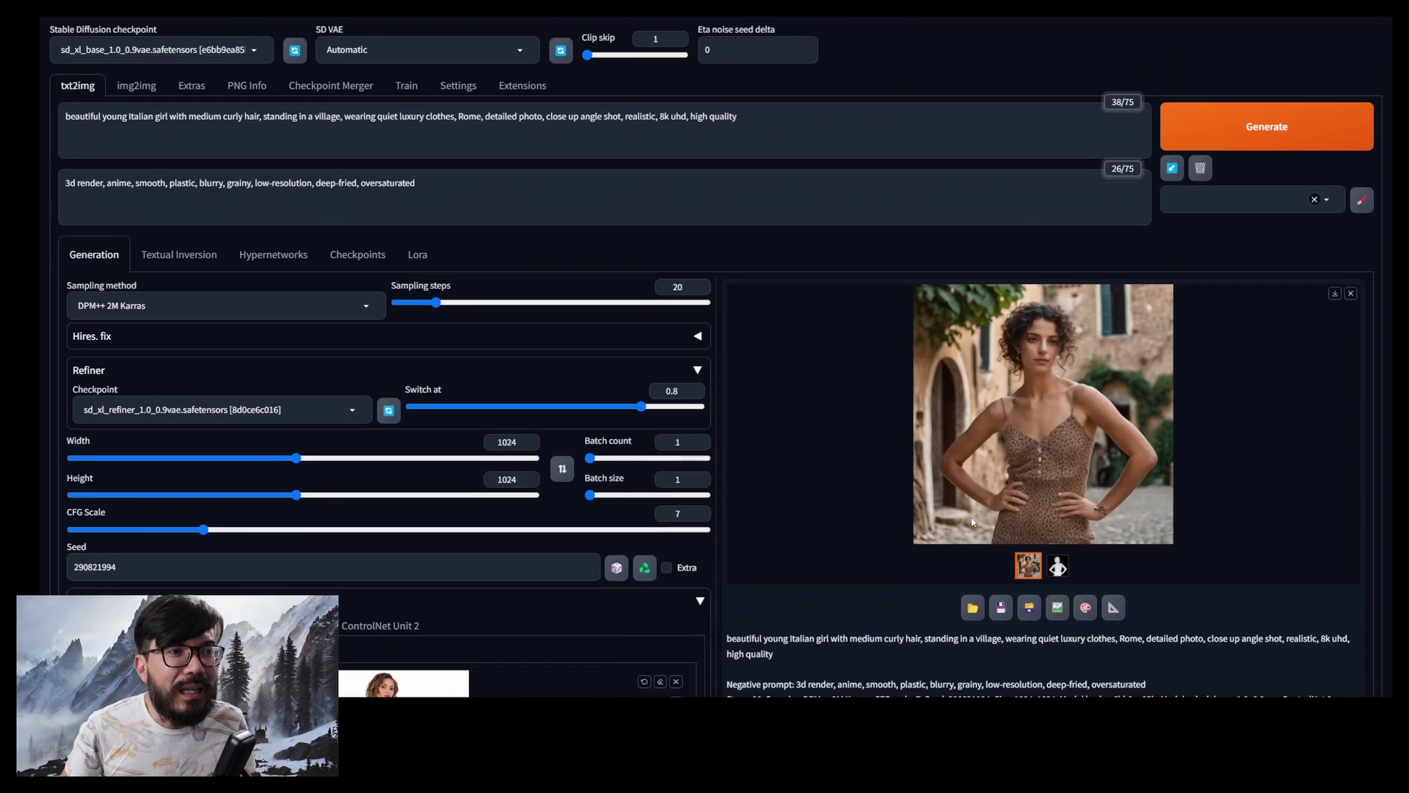
click(1202, 130)
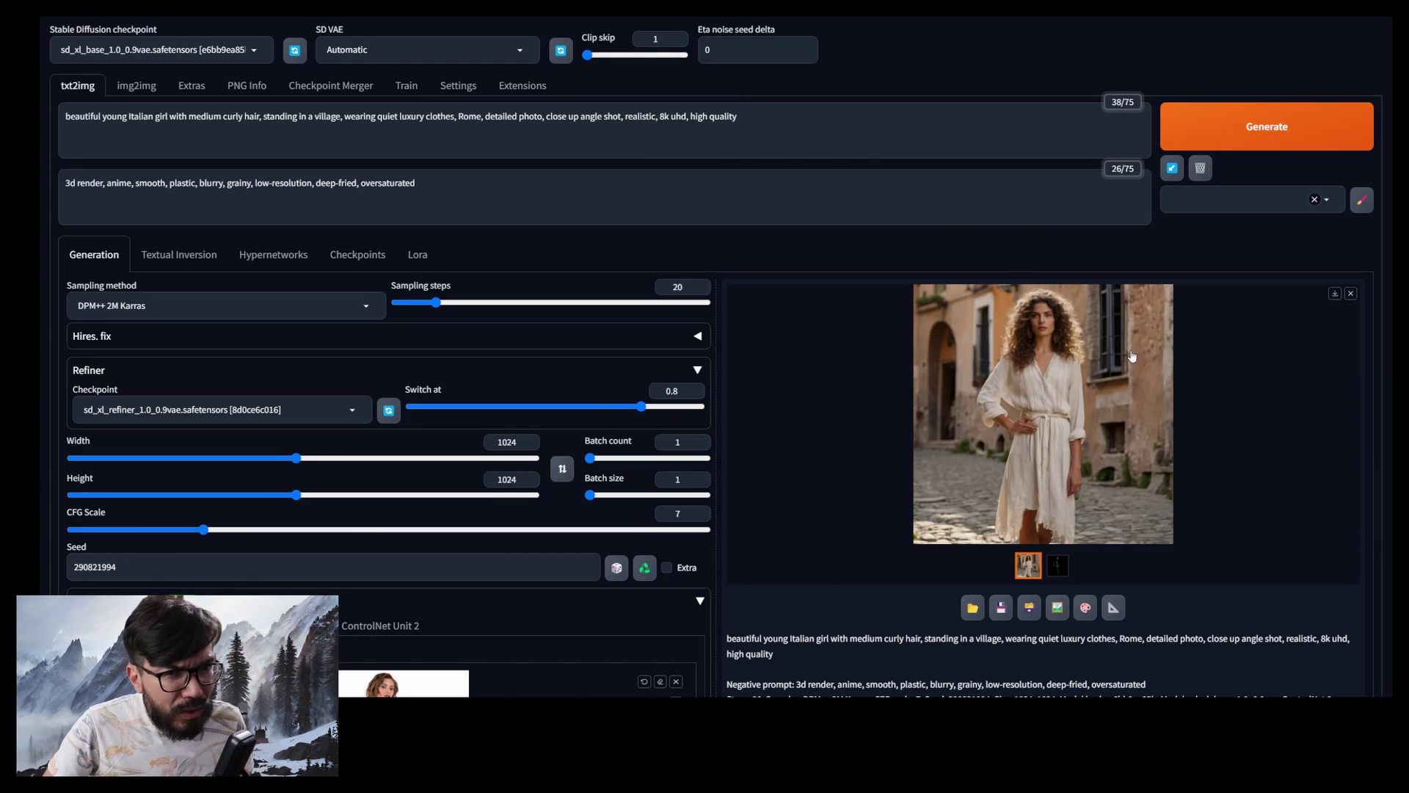
click(1122, 376)
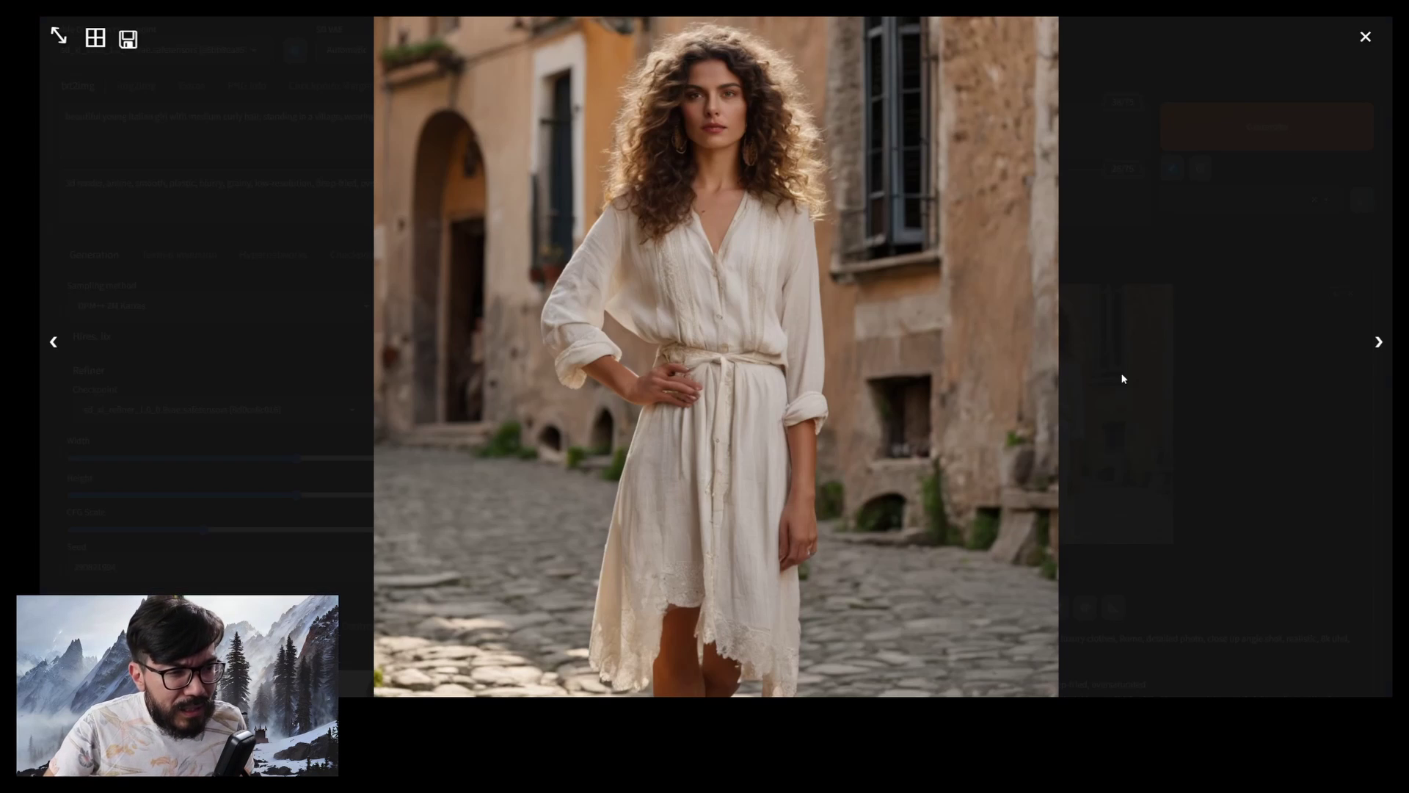
key(Right)
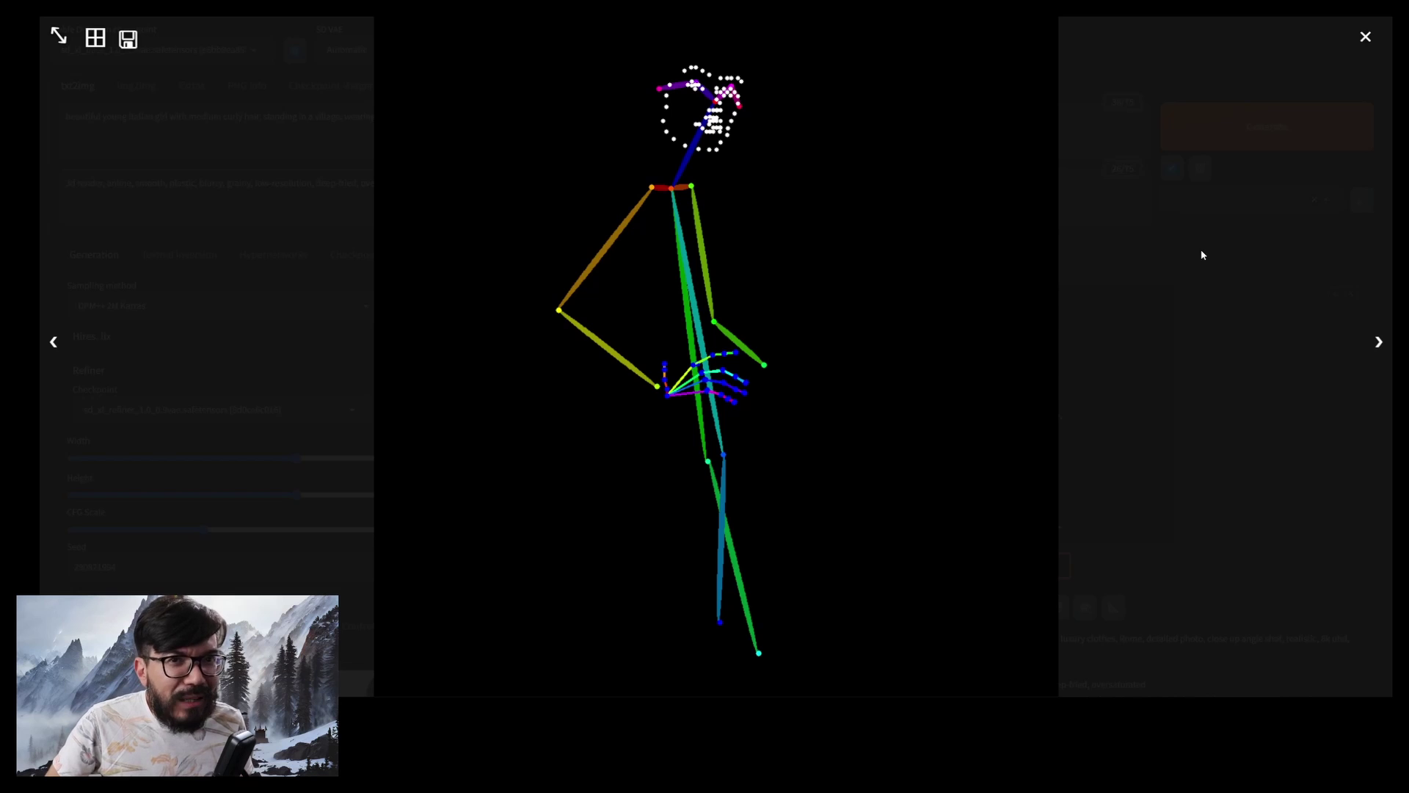
key(Left)
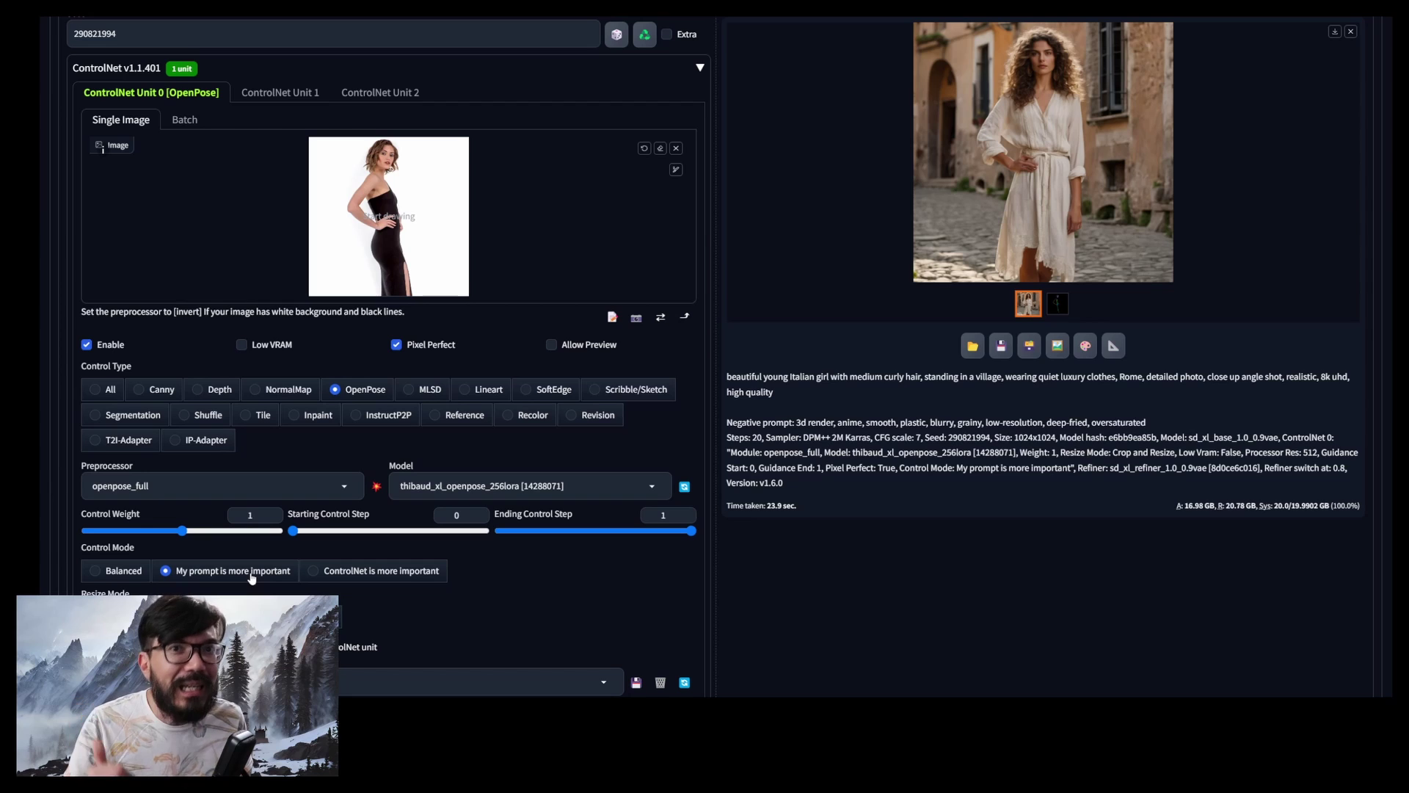
Step: Set the ControlNet unit's control mode to Balanced and its preprocessor to dw_openpose_full
click(128, 572)
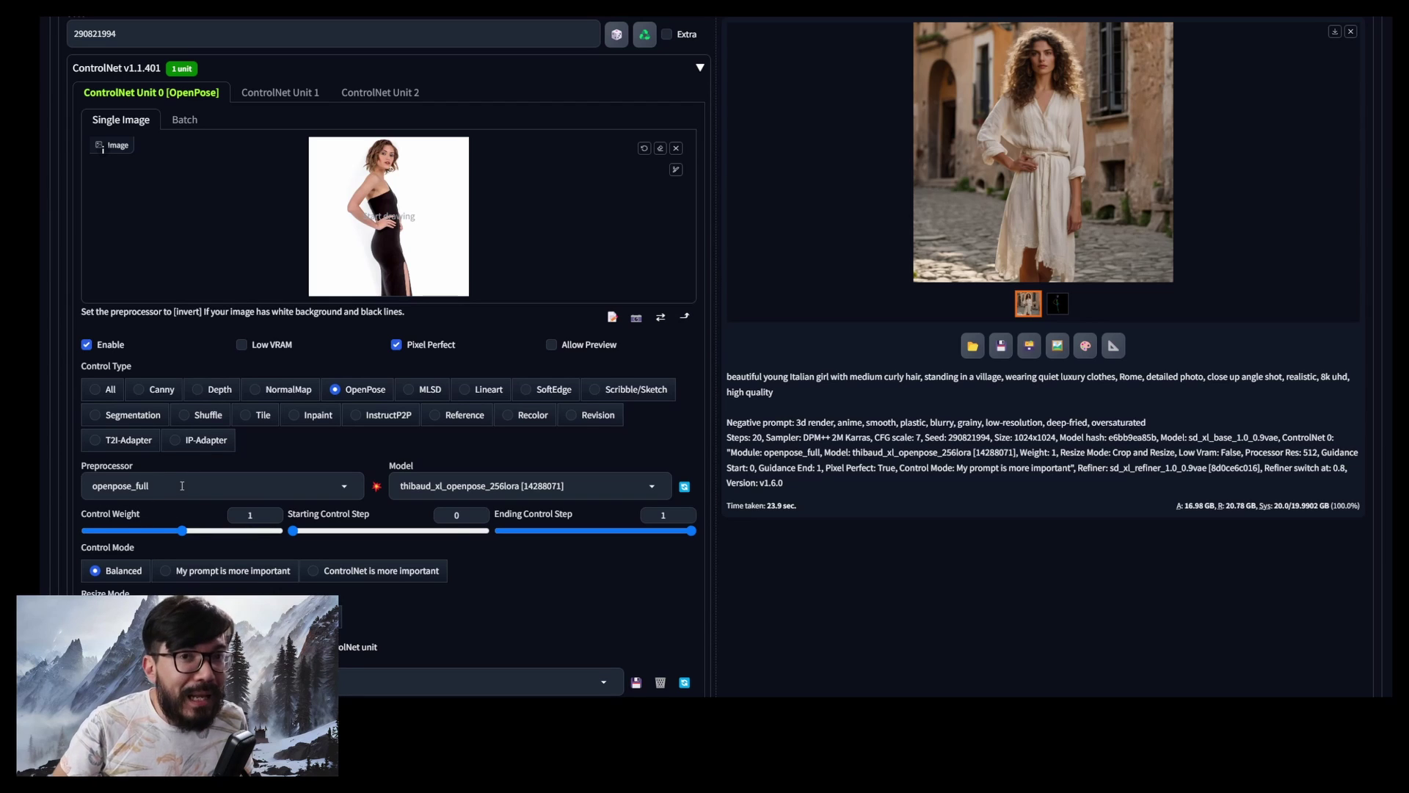
click(342, 486)
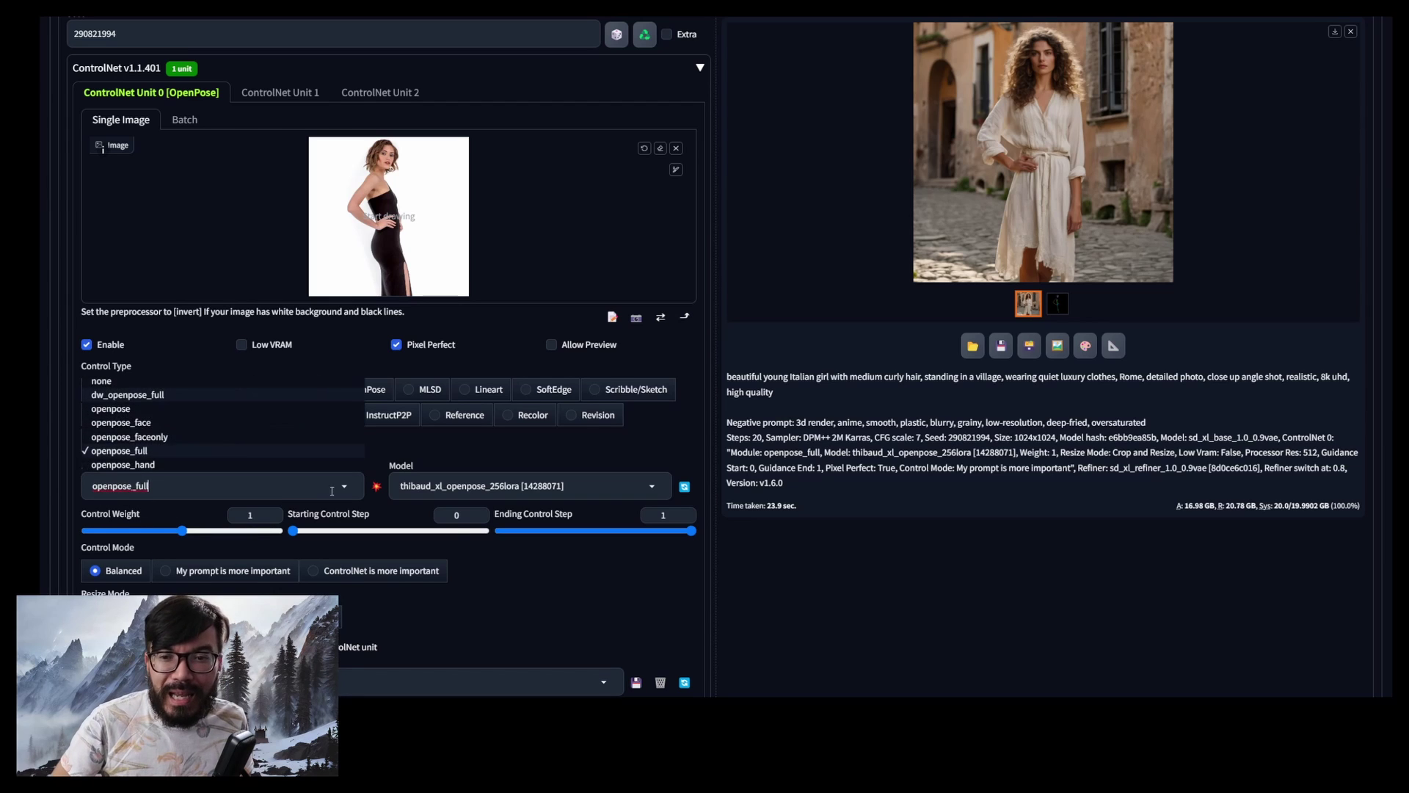
click(126, 396)
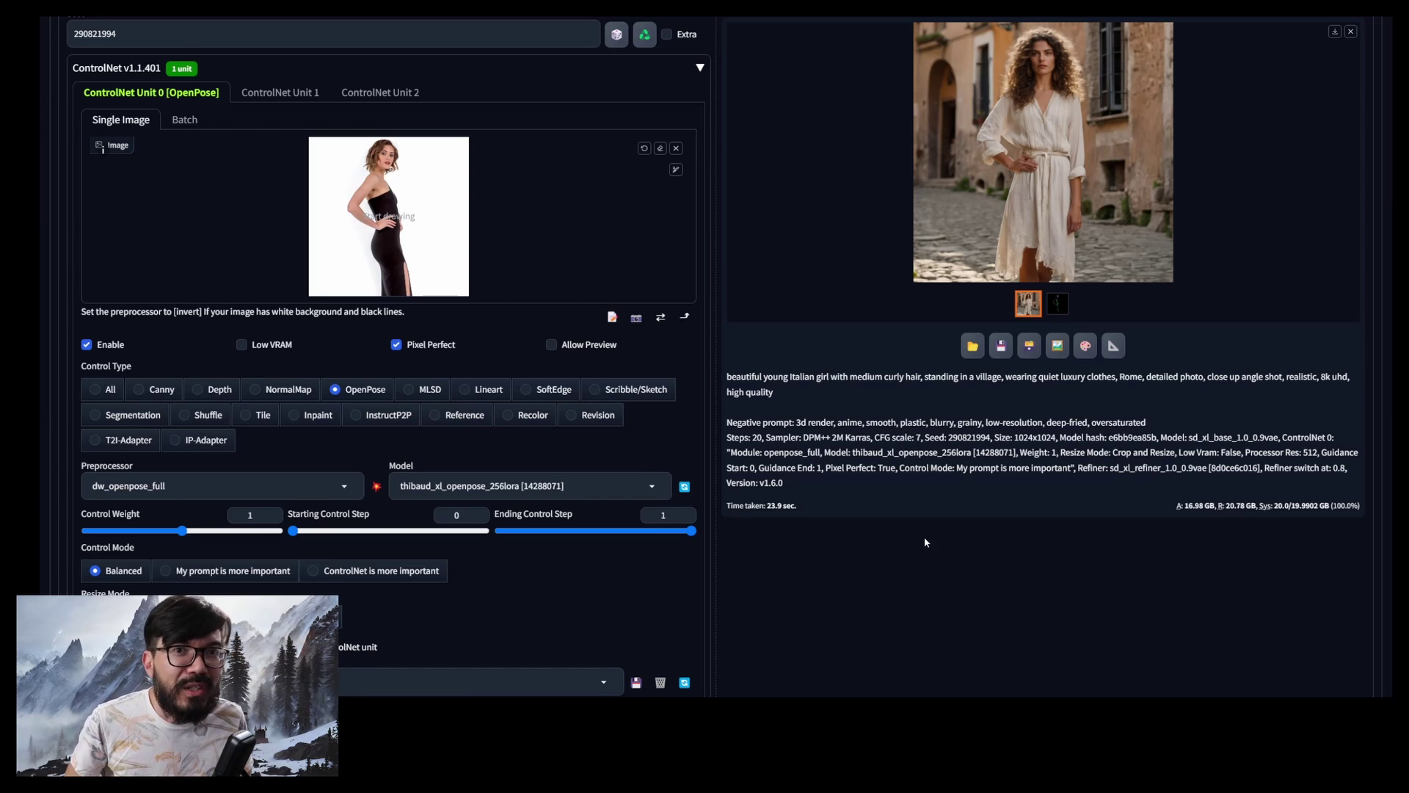
Step: Regenerate the image with the new OpenPose settings and compare it with the detected pose skeleton at full size
scroll(945, 549, up, 7)
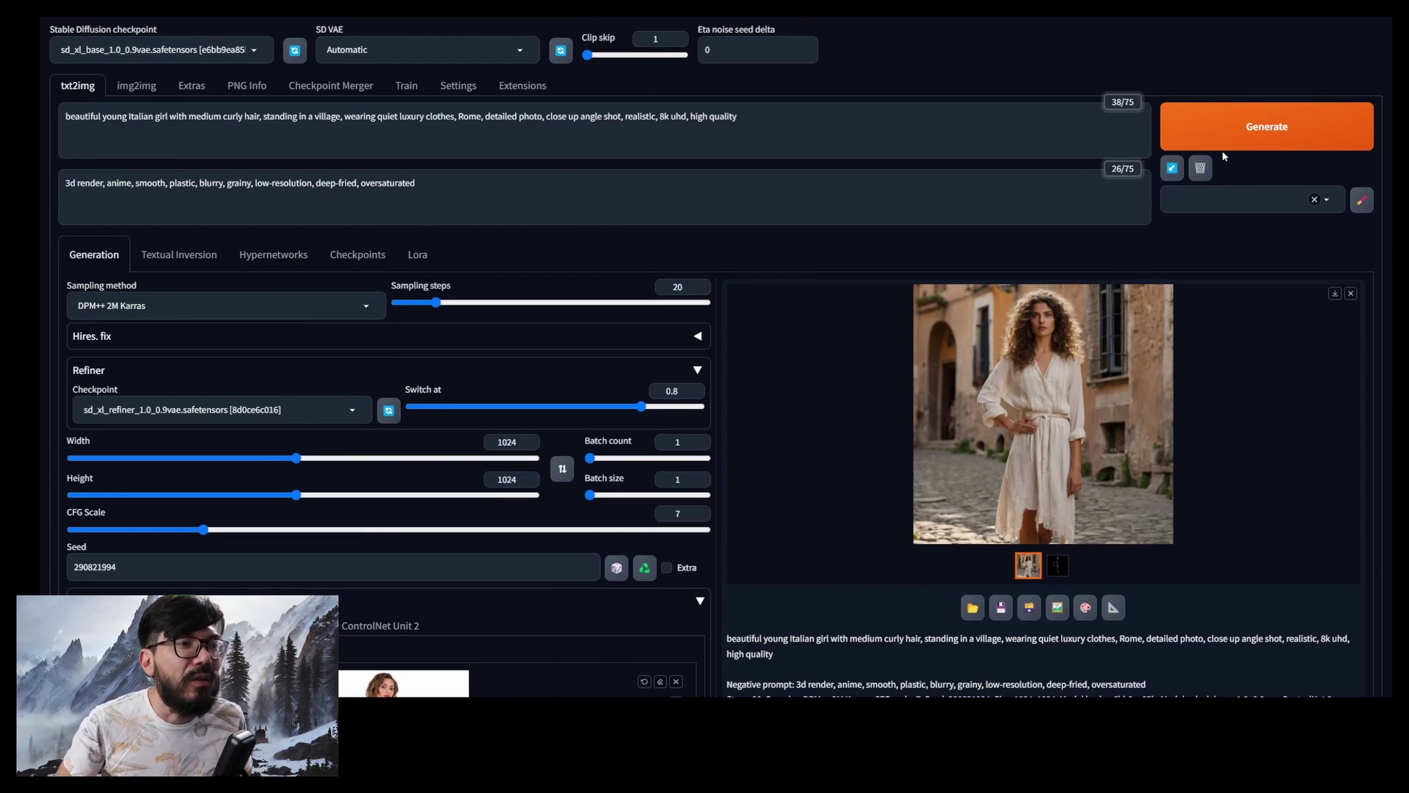
click(1057, 566)
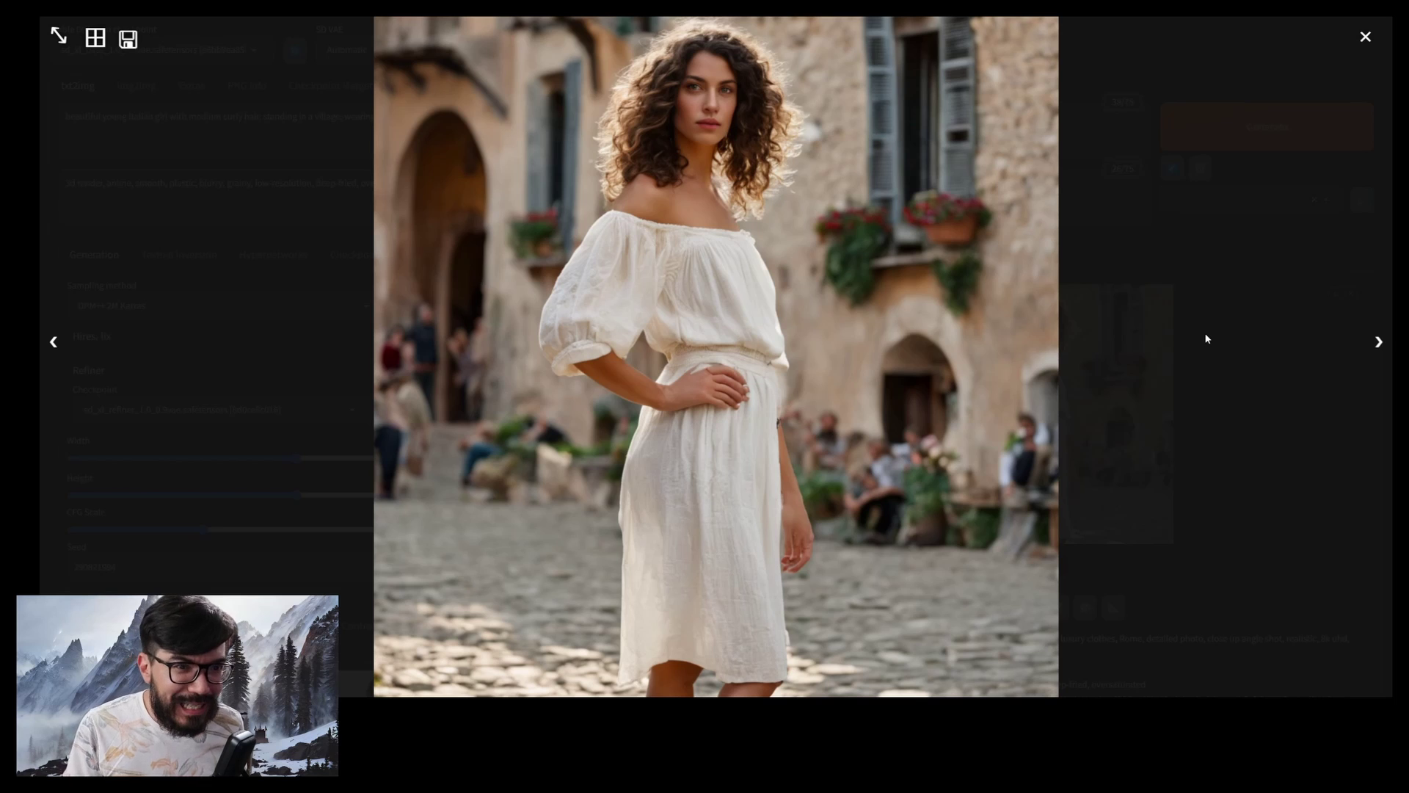
key(Right)
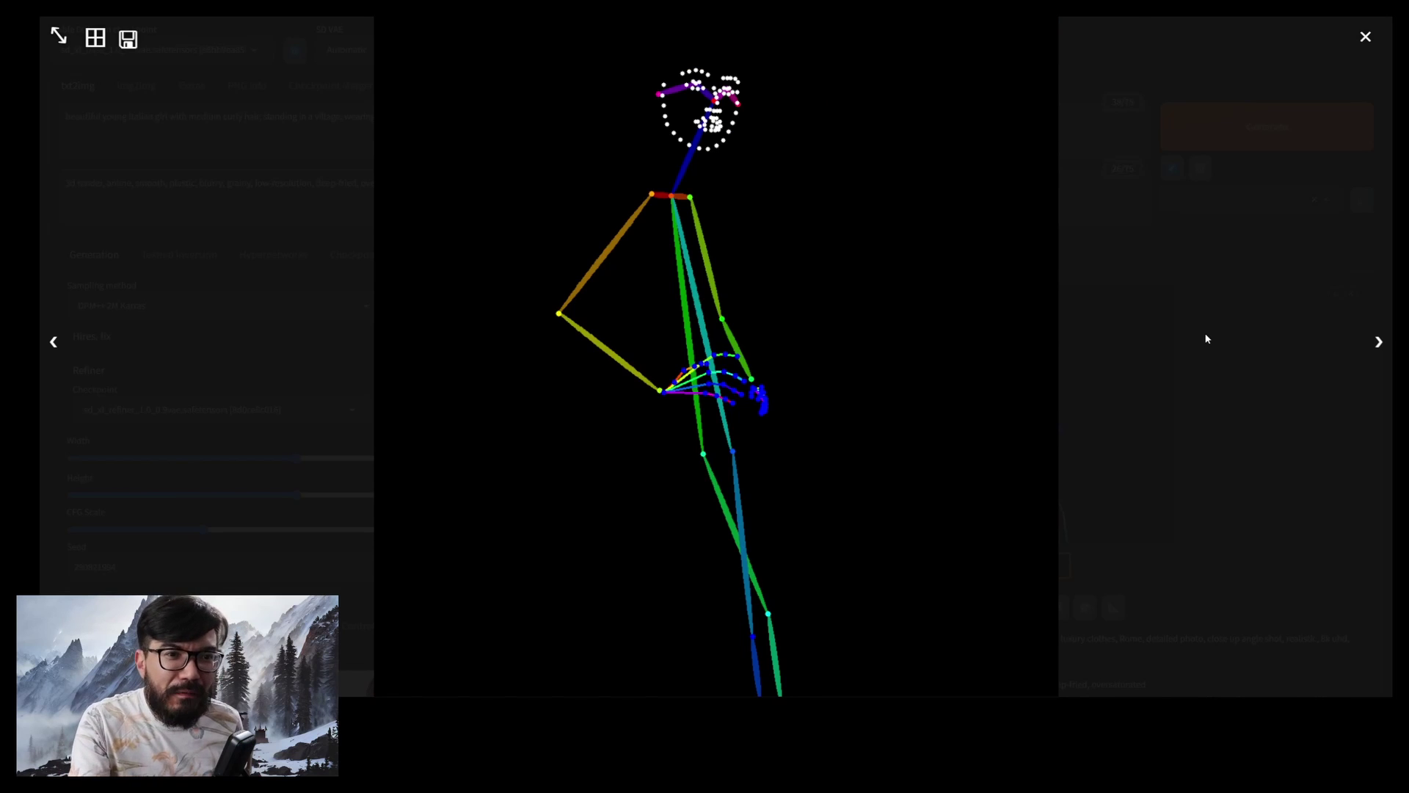
key(Left)
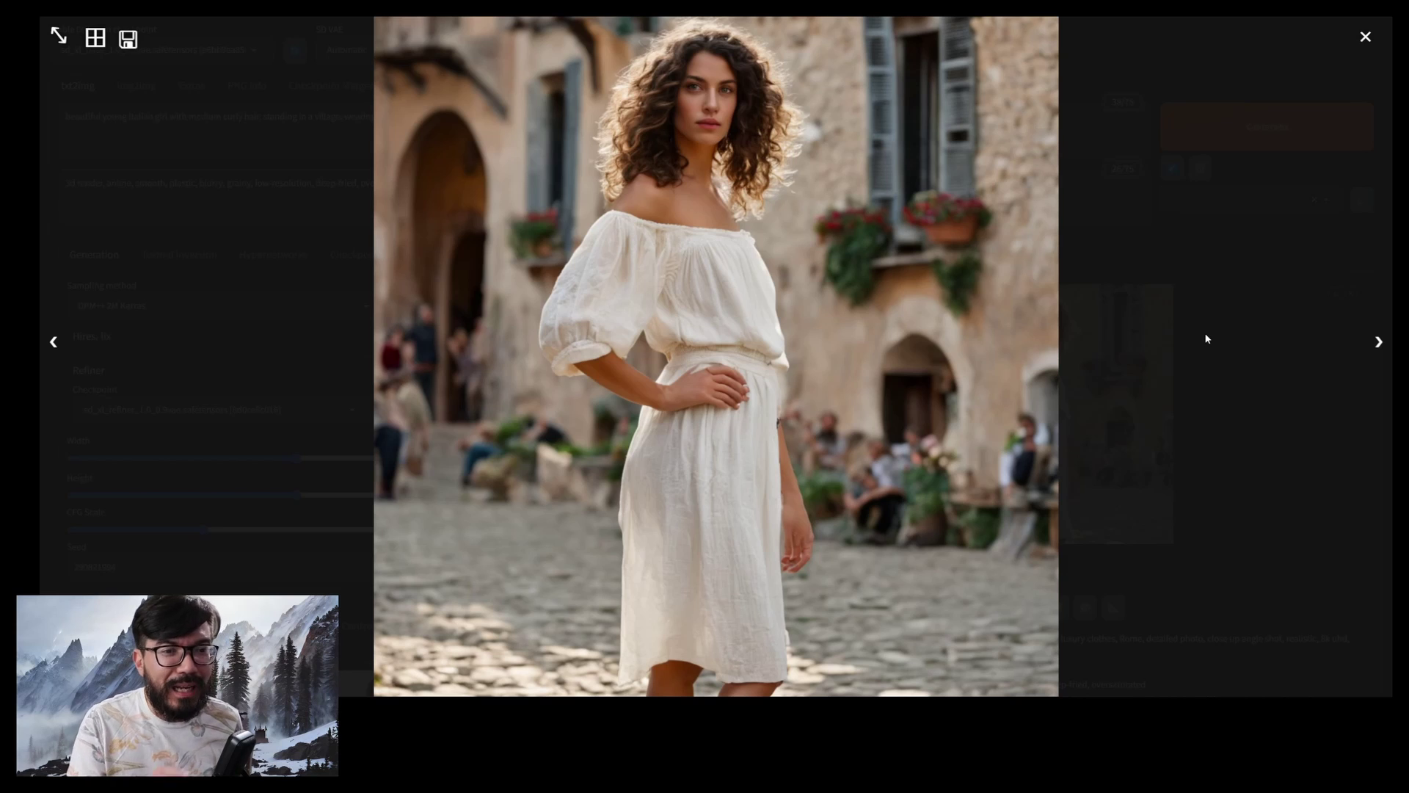